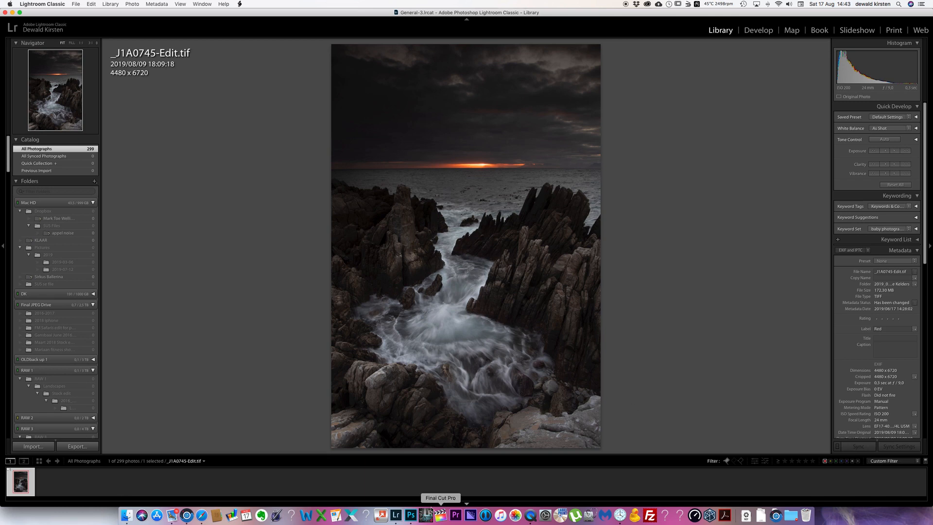
Switch to Photoshop and duplicate the seascape's Background layer
left_click(403, 500)
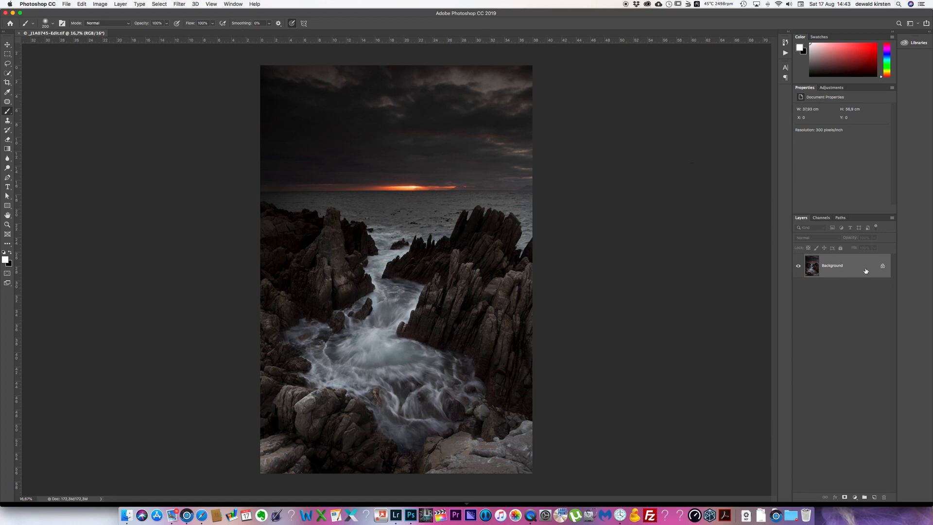
key("super+j")
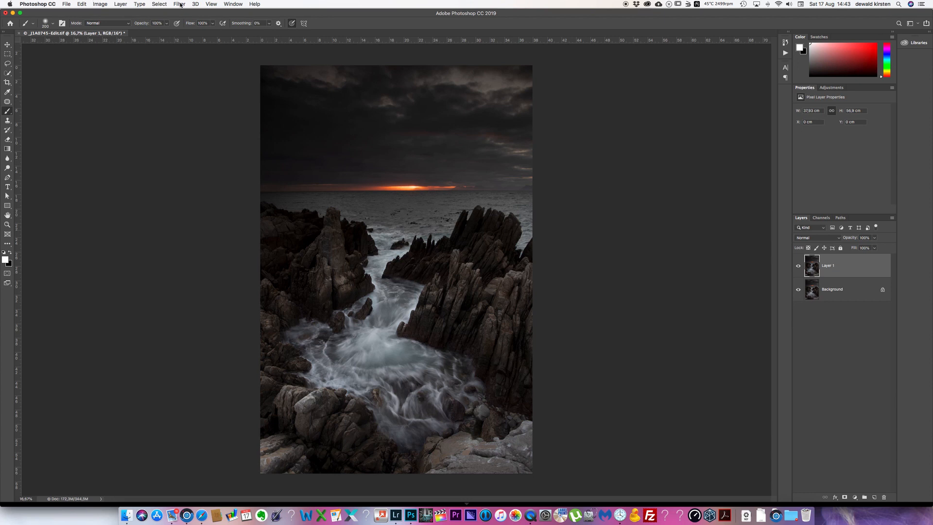
Open Layer 1 in Color Efex Pro 4 and adjust Pro Contrast: Correct Color Cast 41%, Correct Contrast 20% and slightly higher Dynamic Contrast
left_click(179, 4)
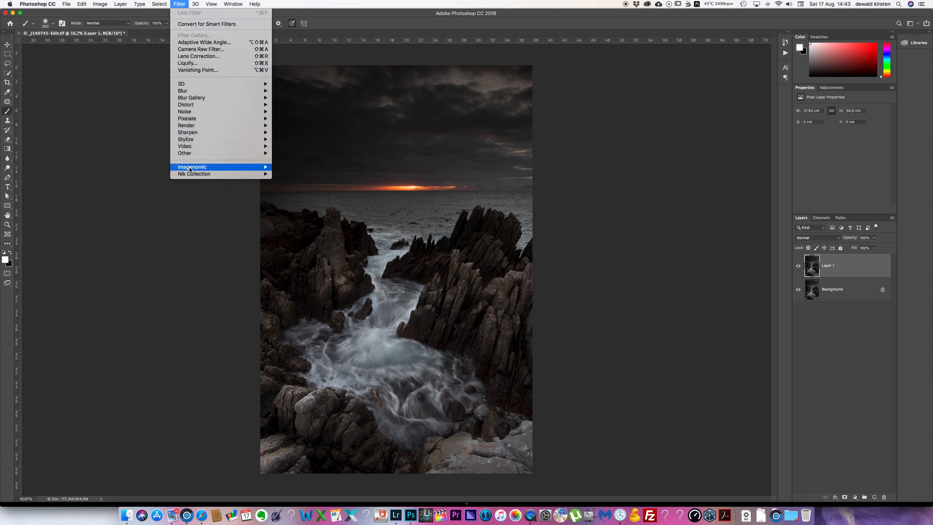
mouse_move(194, 174)
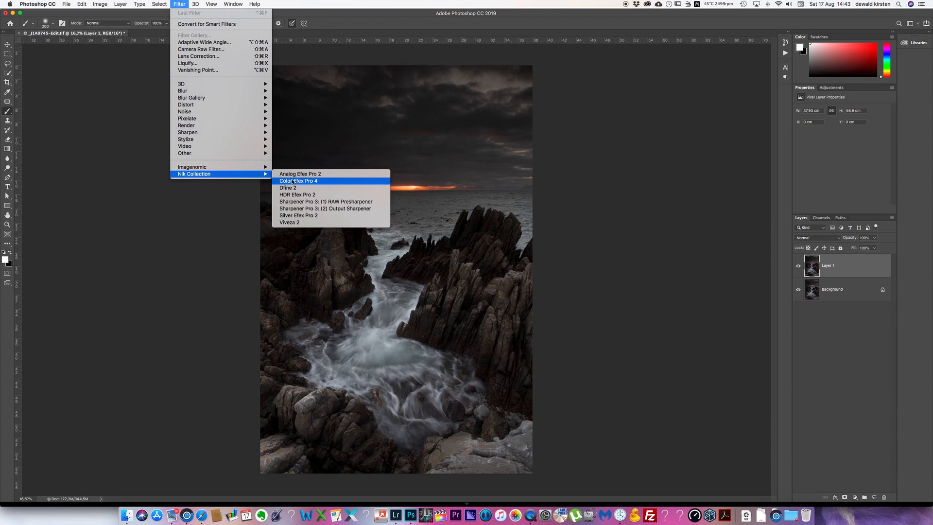
left_click(296, 181)
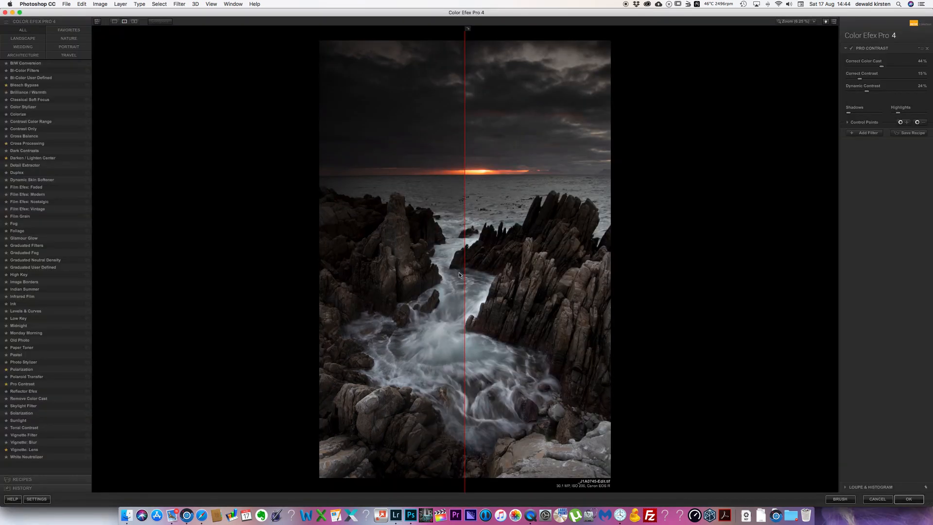
left_click_drag(465, 275, 312, 282)
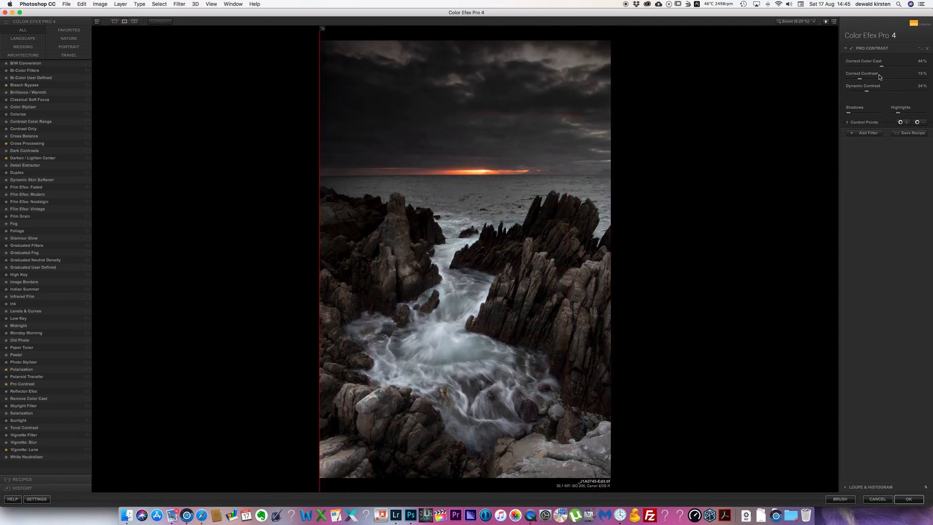
left_click_drag(881, 67, 864, 80)
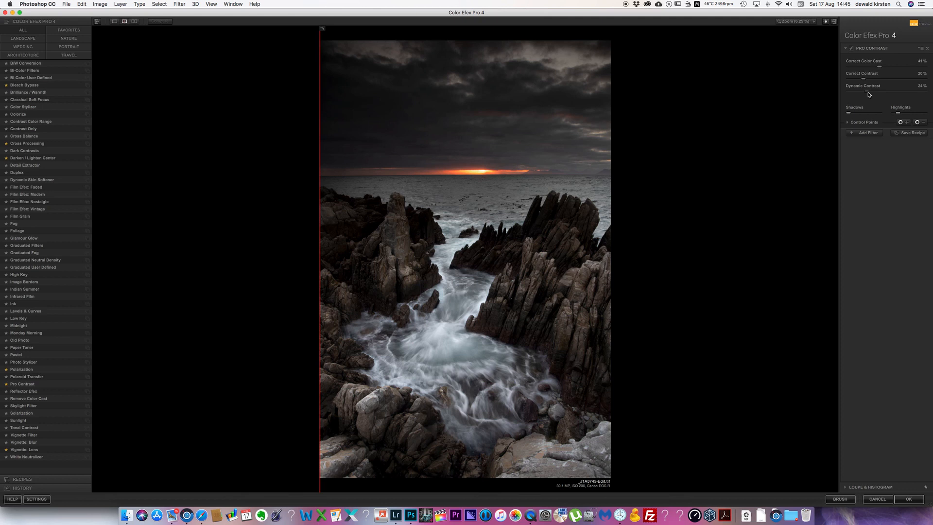
mouse_move(868, 94)
left_mouse_down()
mouse_move(823, 92)
mouse_move(870, 94)
left_mouse_up()
Add a Polarization filter below Pro Contrast and set its Strength to 34%
left_click(865, 133)
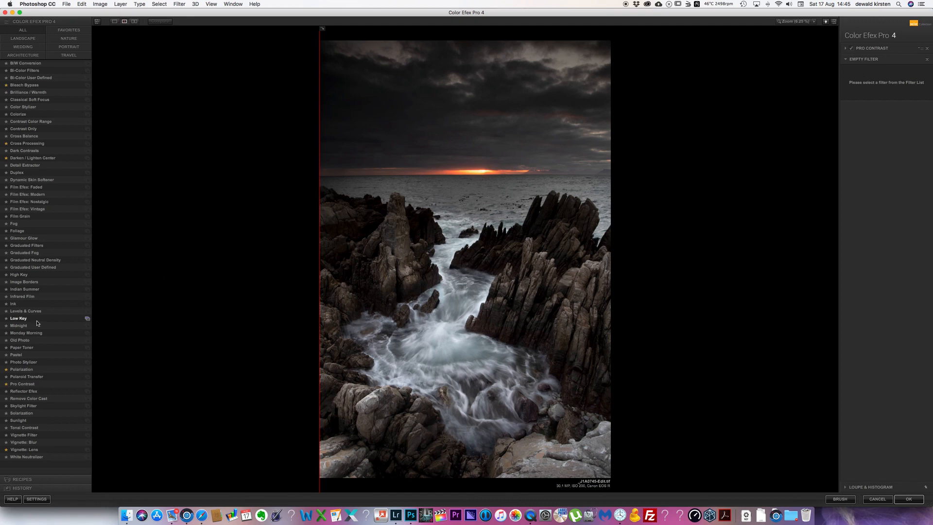
left_click(30, 369)
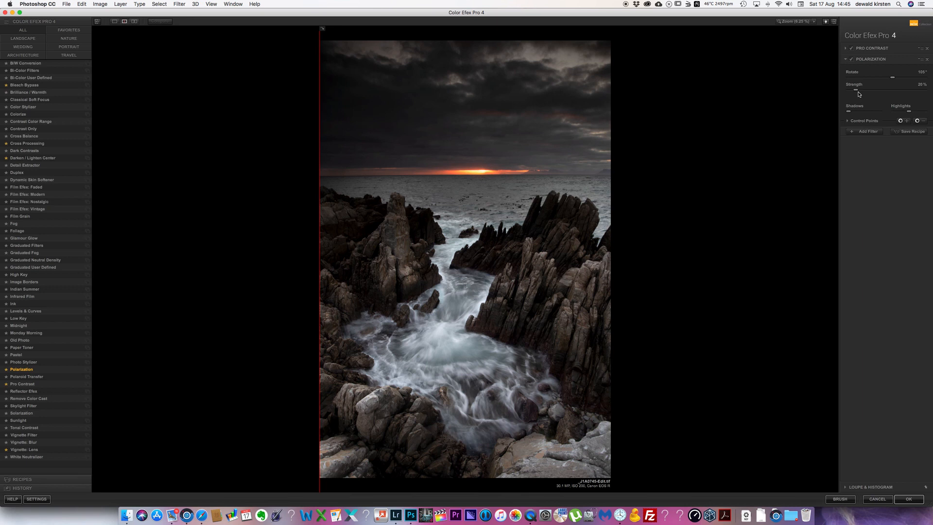
left_click_drag(856, 91, 869, 92)
mouse_move(868, 91)
left_mouse_down()
mouse_move(924, 94)
mouse_move(859, 93)
mouse_move(878, 93)
left_mouse_up()
left_click_drag(878, 92, 861, 93)
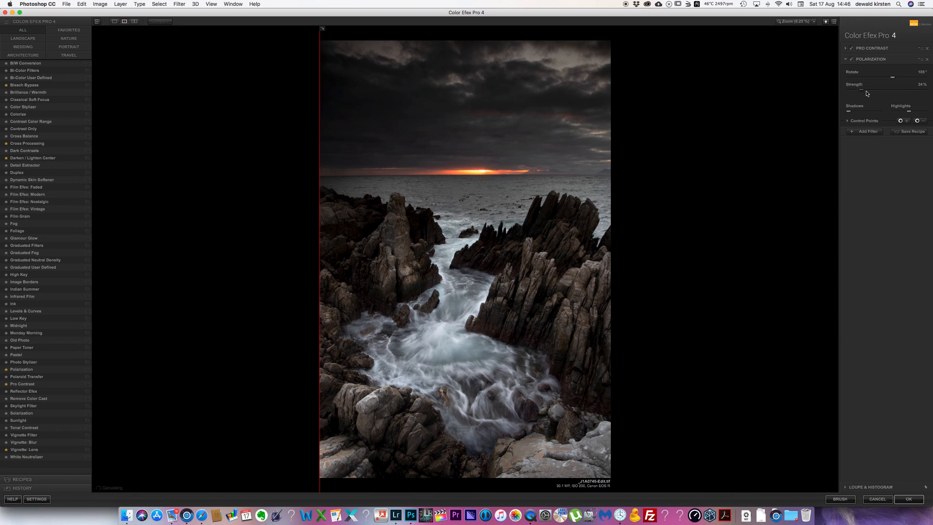
Try a Darken / Lighten Center filter, comparing the photo with and without it, and remove the filter
left_click(868, 132)
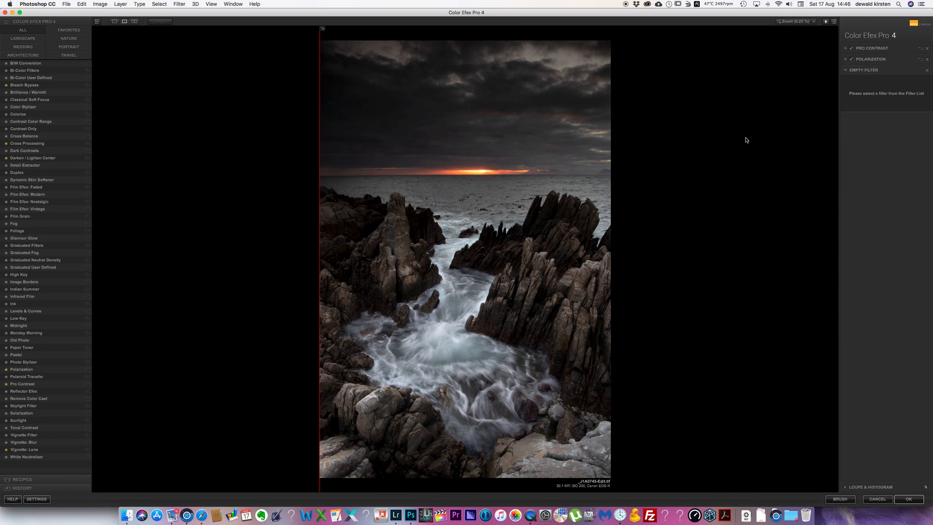
left_click(41, 162)
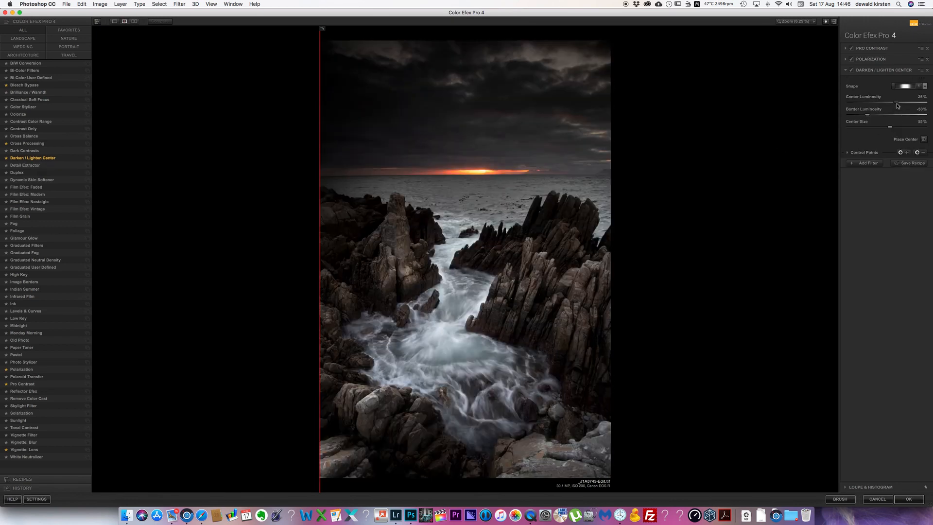
left_click(925, 86)
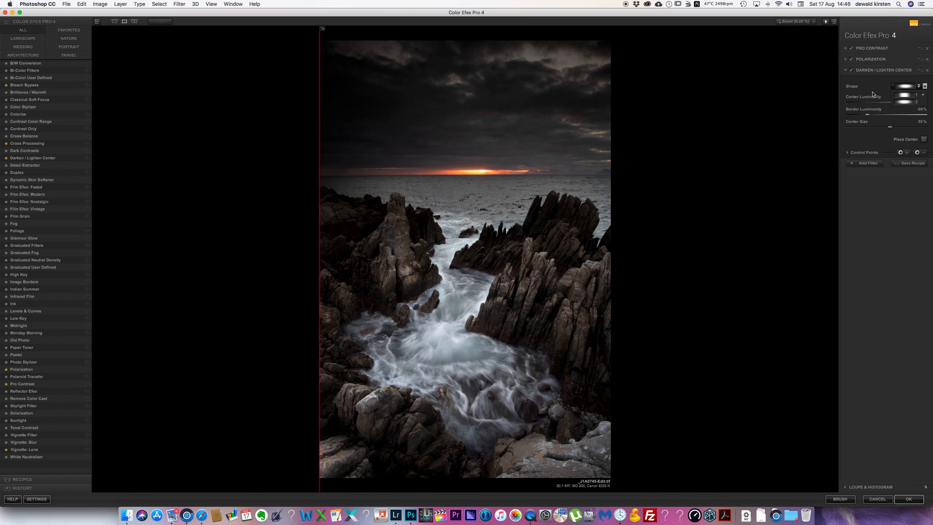
left_click(851, 70)
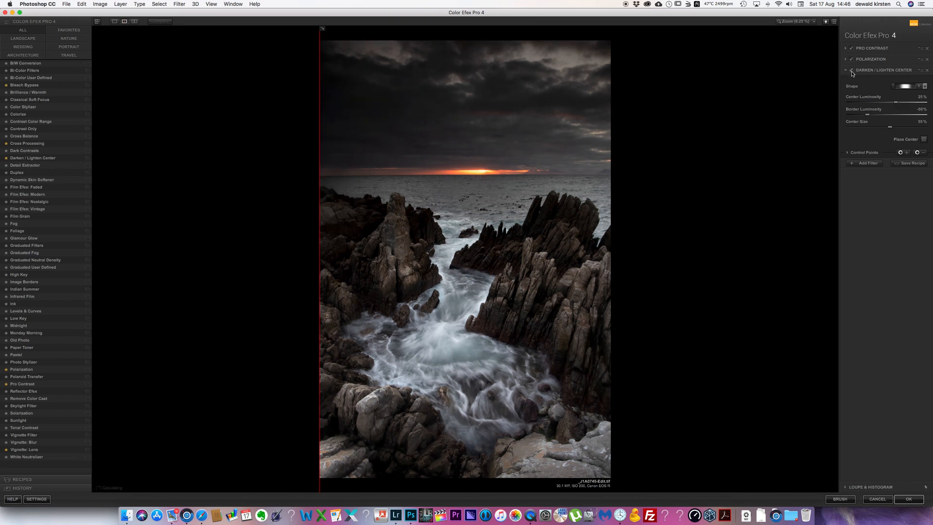
left_click(851, 71)
left_click(851, 71)
left_click(852, 71)
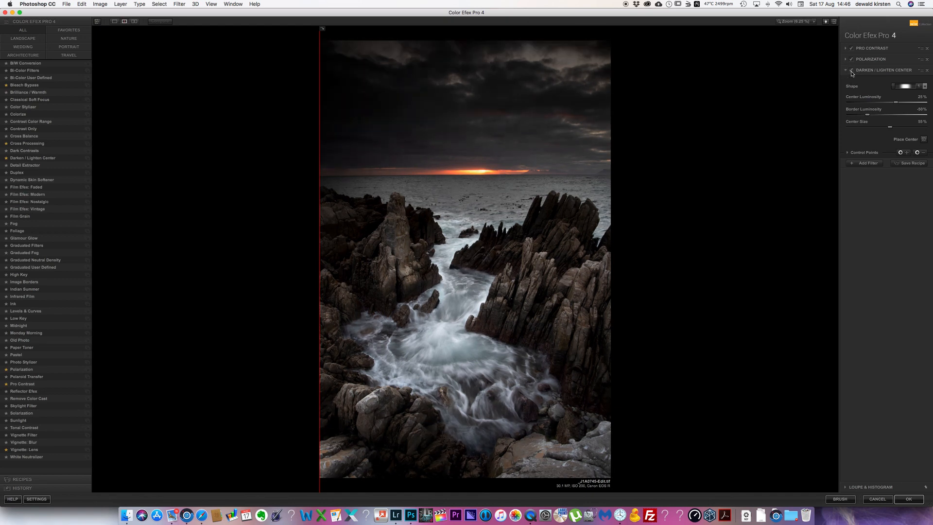
left_click(927, 70)
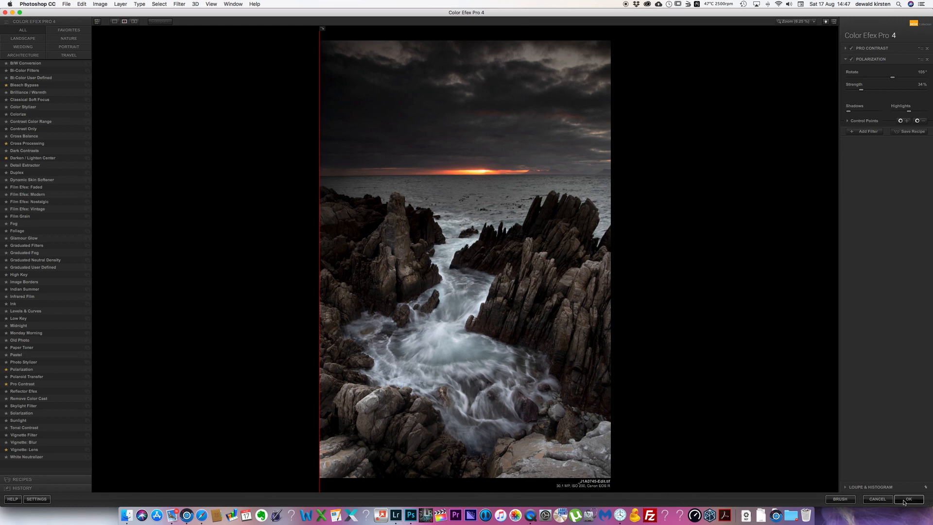
Apply the Color Efex Pro filters to Layer 1 and compare the photo with the layer hidden and shown
left_click(907, 502)
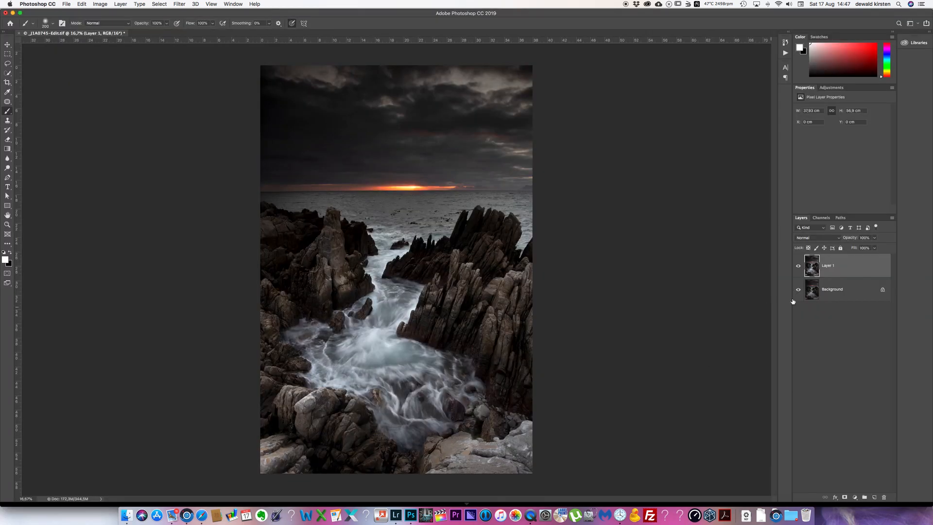
left_click(798, 267)
left_click(799, 266)
left_click(798, 267)
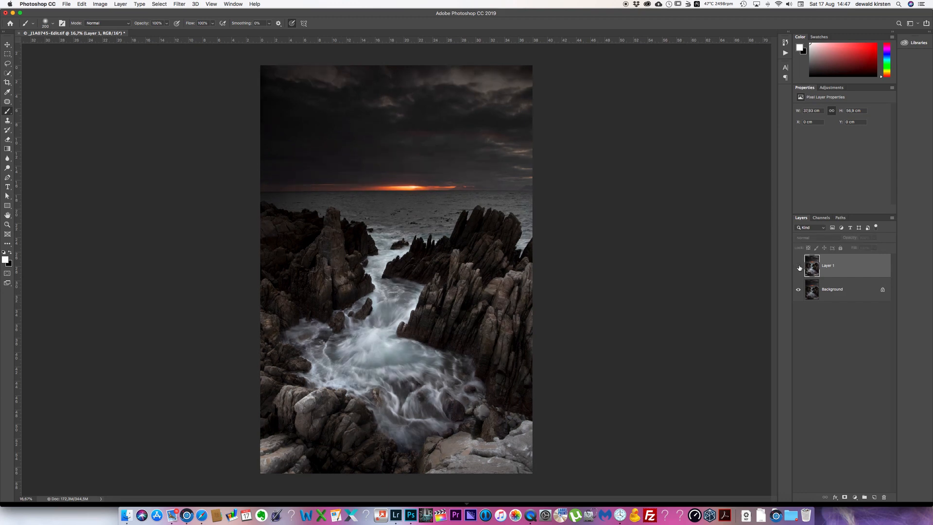
left_click(798, 267)
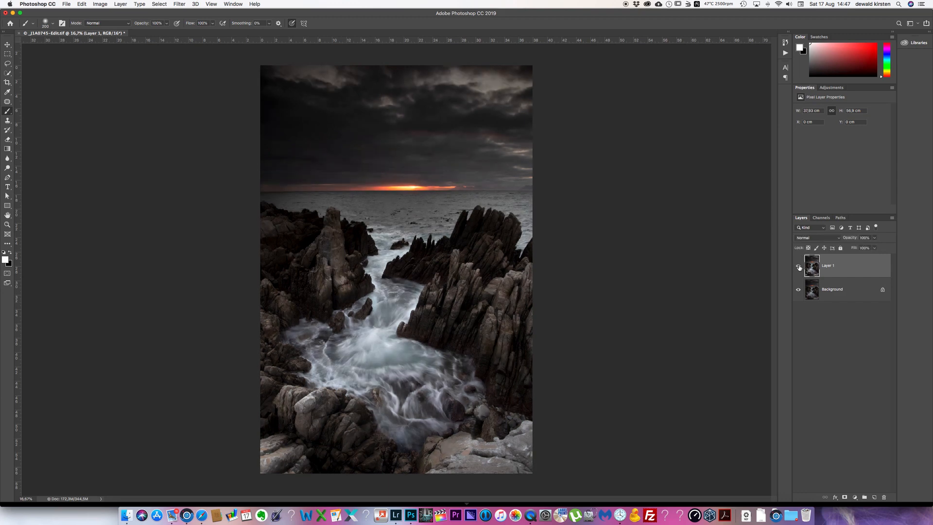
left_click(798, 267)
left_click(798, 267)
Duplicate Layer 1 and open the copy in Viveza 2
key("super+j")
left_click(181, 5)
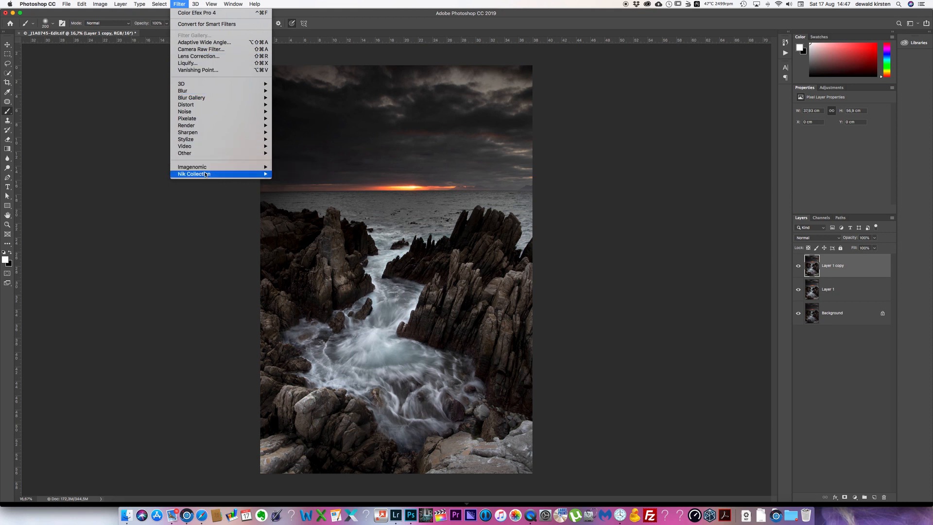
mouse_move(206, 174)
left_click(288, 222)
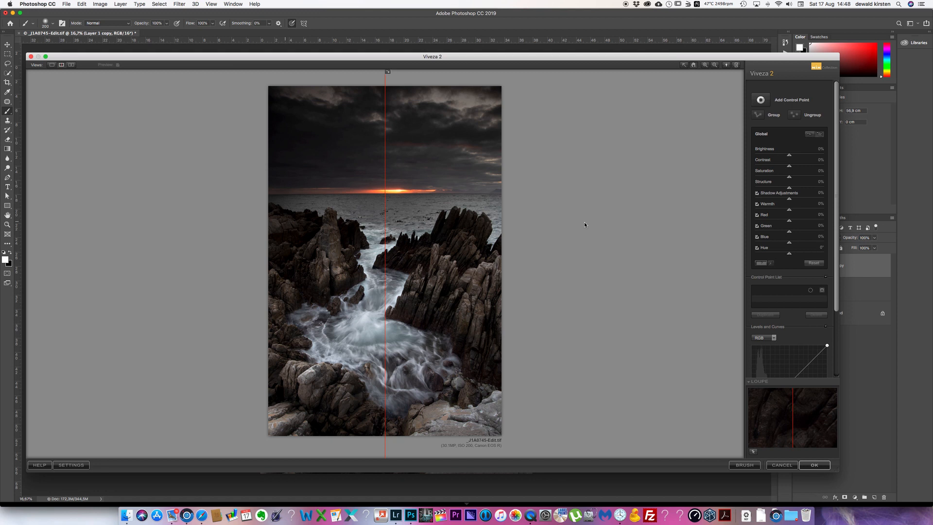
Move the before/after divider to the photo's left edge and set the global Structure to 11%
left_click_drag(386, 242, 269, 239)
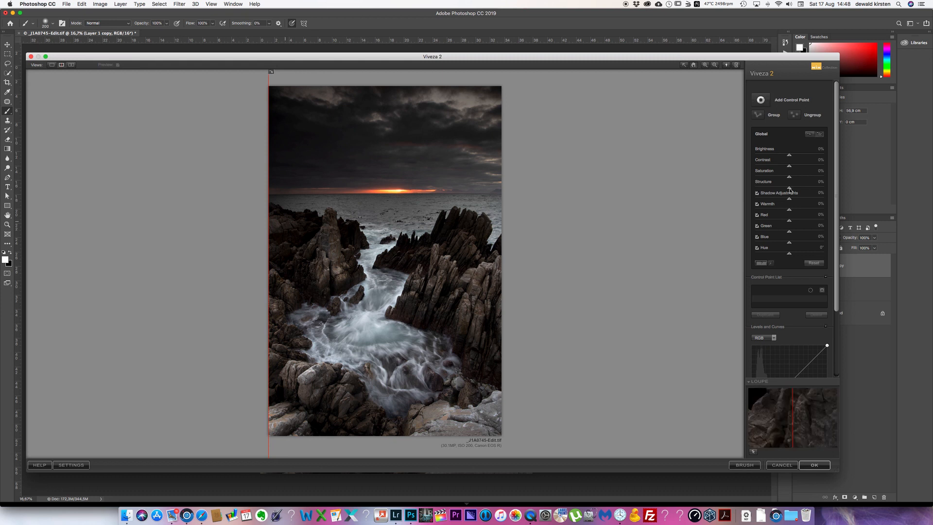
left_click_drag(790, 189, 794, 191)
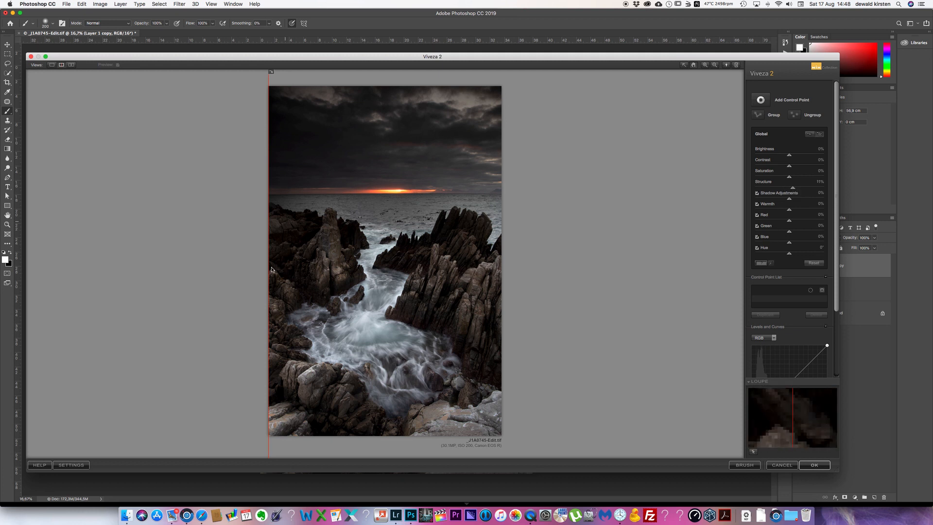
mouse_move(268, 267)
left_mouse_down()
mouse_move(498, 264)
mouse_move(260, 258)
left_mouse_up()
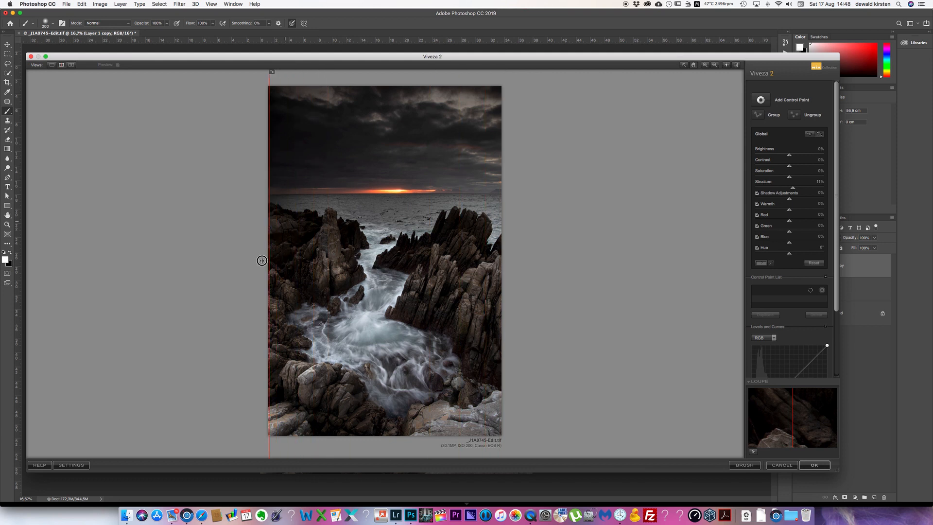
Place a control point on the left rocks with Shadow Adjustments 25% and Brightness 9%
left_click(761, 100)
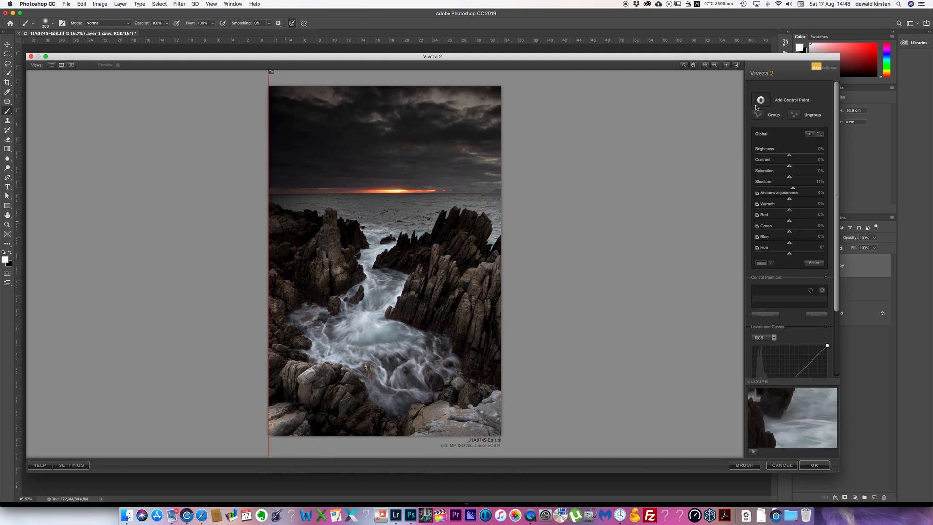
left_click(312, 233)
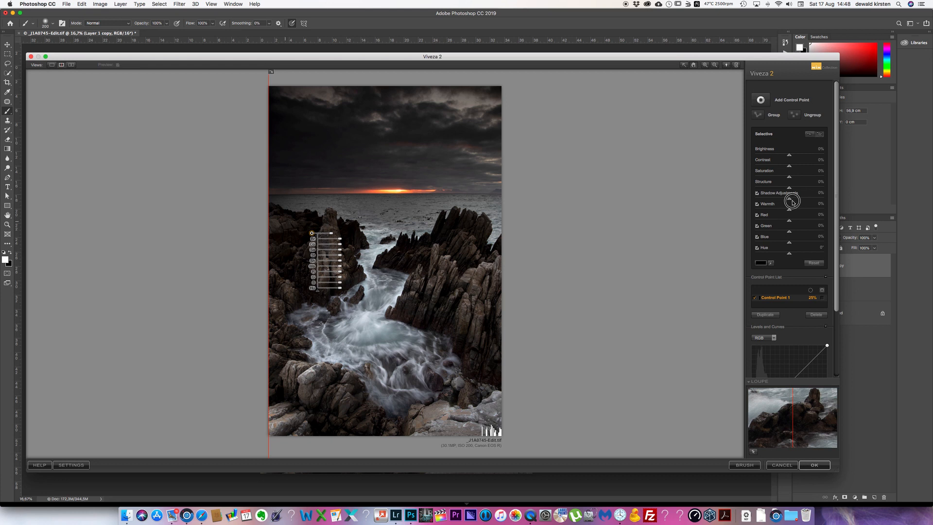
left_click_drag(791, 201, 800, 202)
left_click_drag(790, 156, 794, 158)
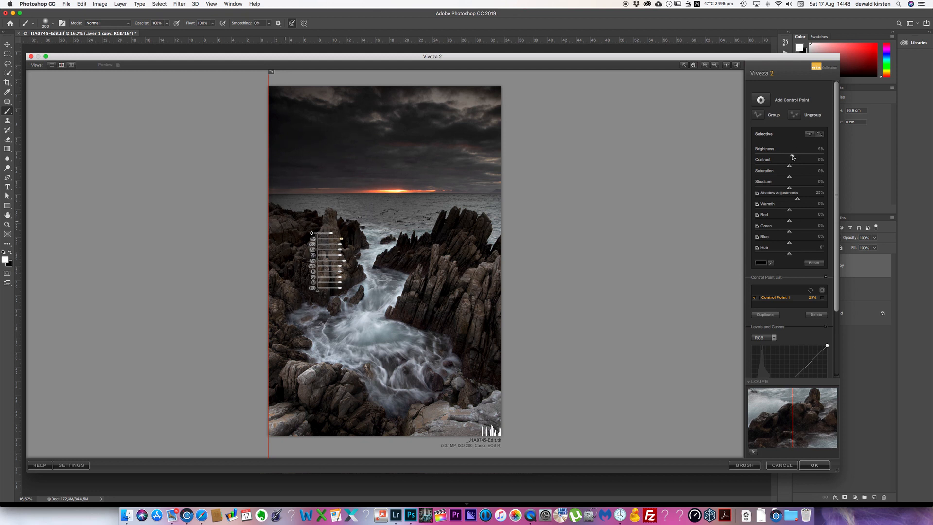
Place a control point on the right rocks with Brightness 15%, Contrast 7% and Shadow Adjustments 11%
left_click(761, 102)
left_click_drag(789, 168, 793, 168)
left_click(437, 239)
left_click_drag(466, 250, 469, 248)
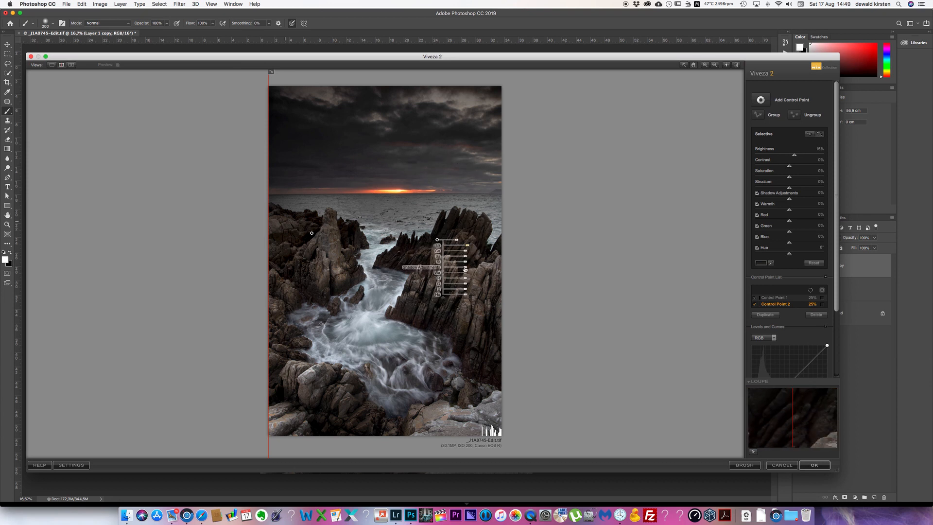
left_click_drag(465, 268, 468, 254)
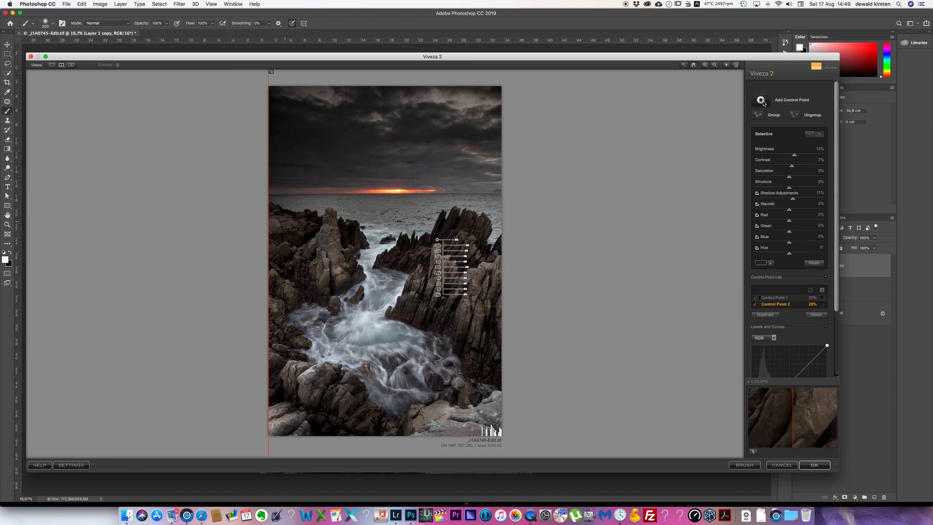
Place a control point on the white water between the rocks and set its Structure to 25%
left_click(364, 322)
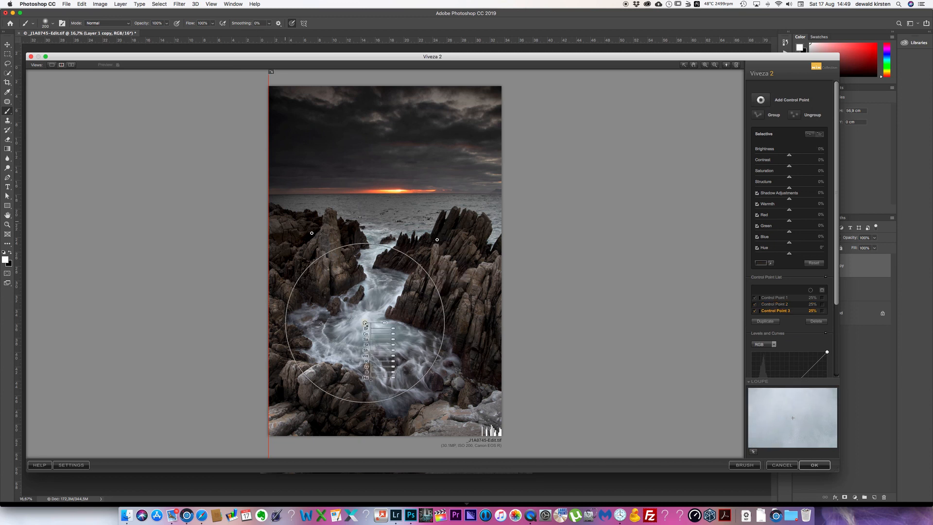
left_click_drag(393, 347, 415, 347)
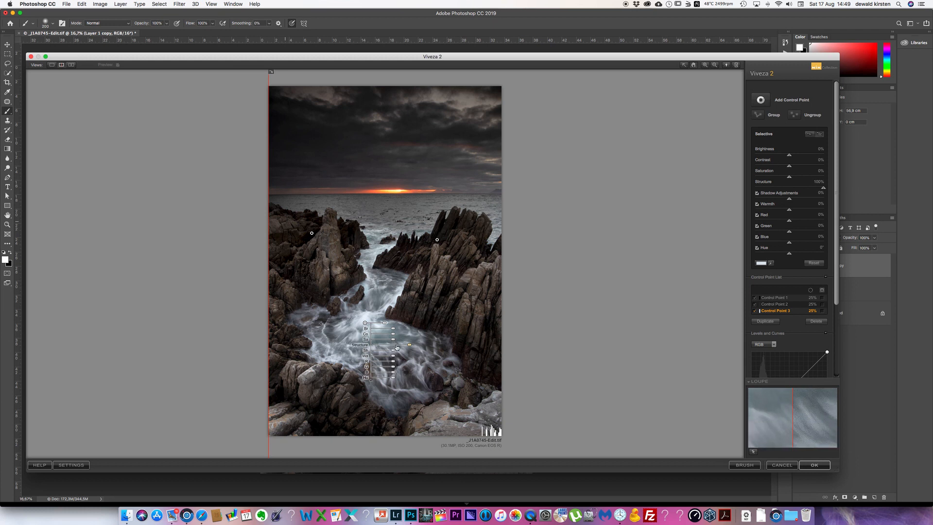
left_click_drag(396, 347, 398, 346)
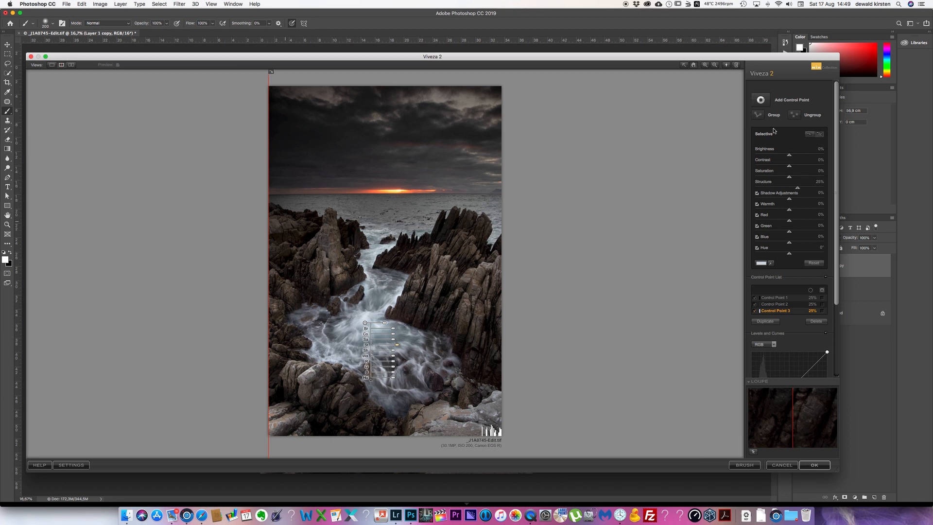
Place a control point in the dark left part of the sky and set its Brightness to 26%
left_click(761, 104)
left_click(298, 144)
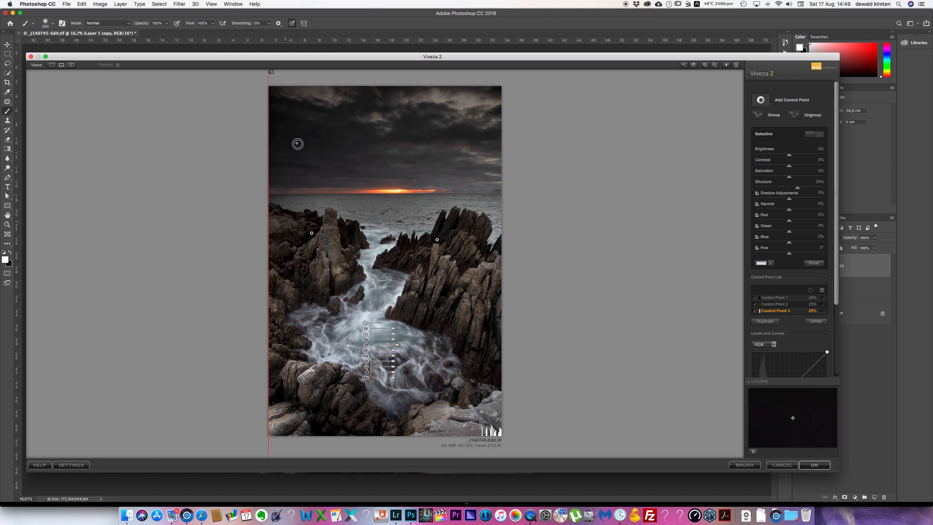
left_click_drag(322, 151, 331, 152)
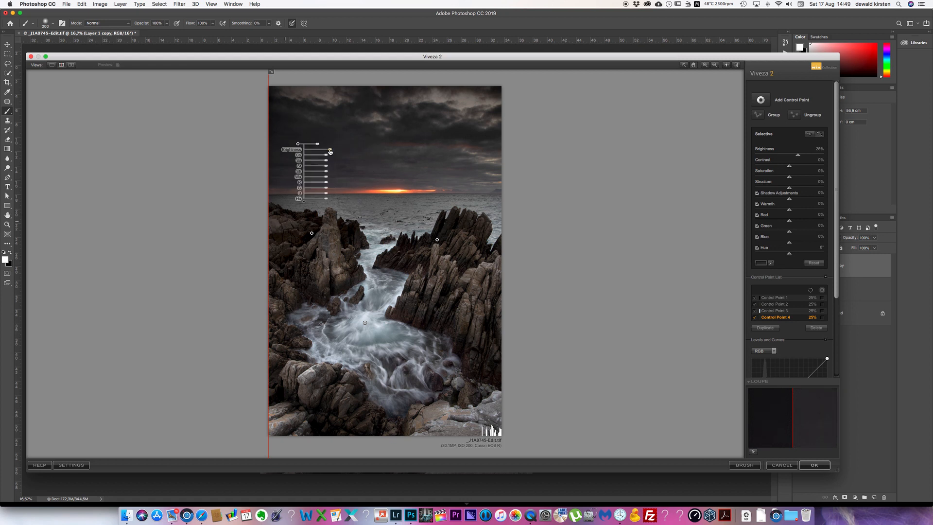
left_click_drag(269, 249, 238, 231)
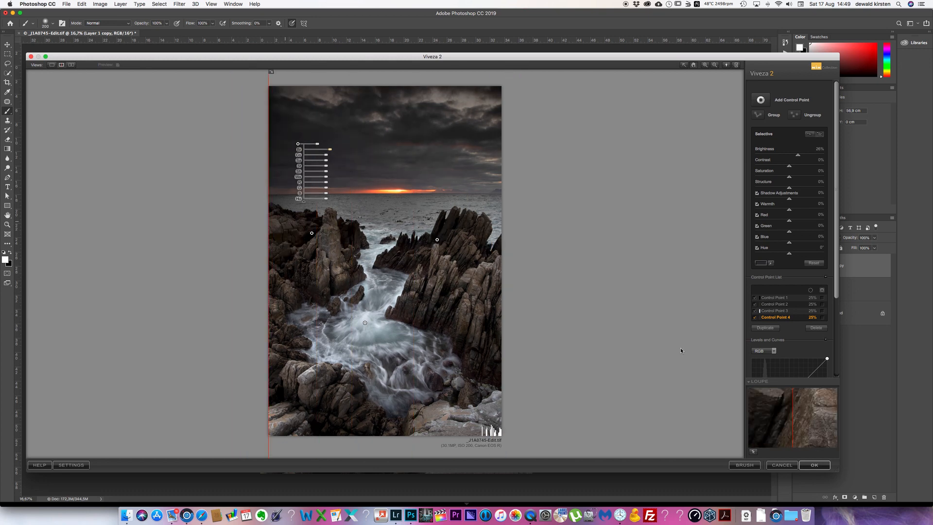
Apply the Viveza 2 adjustments and compare the image with Layer 1 copy hidden and shown
left_click(819, 467)
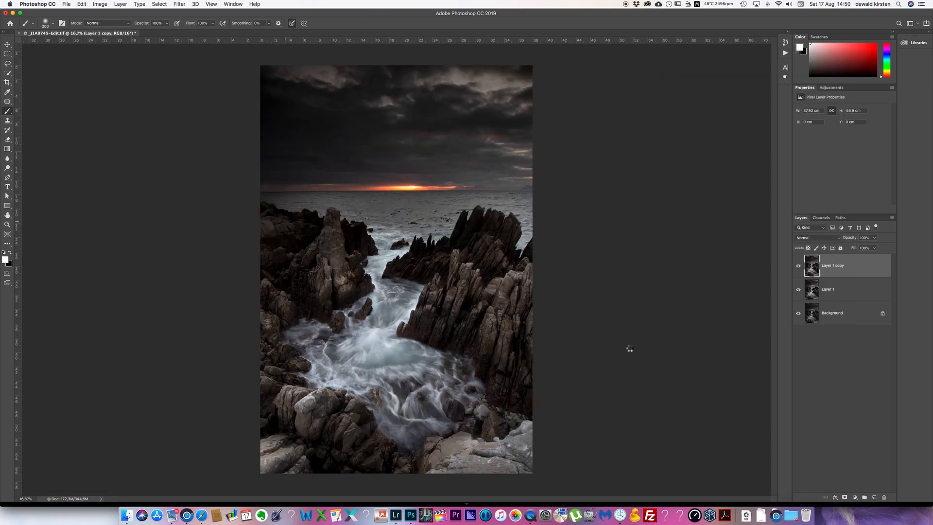
left_click(798, 267)
left_click(799, 268)
left_click(798, 267)
left_click(798, 268)
left_click(799, 267)
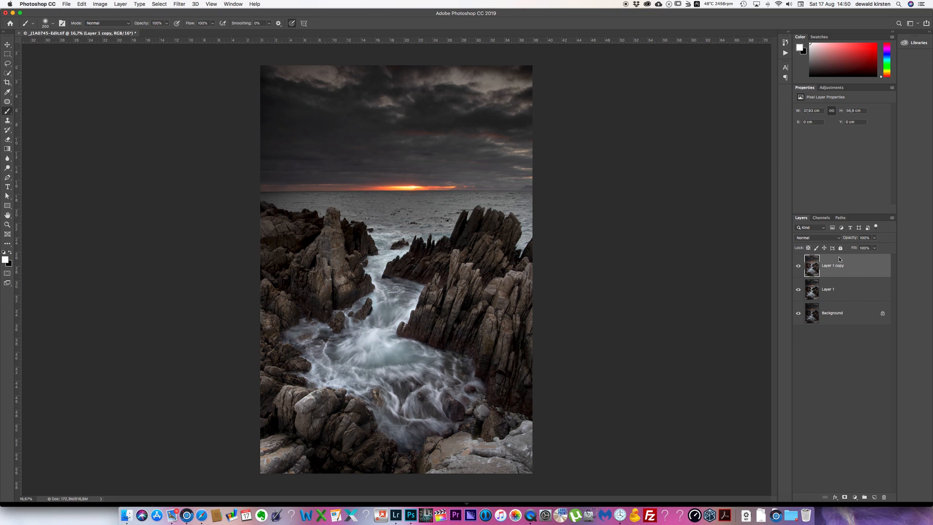
key("super+j")
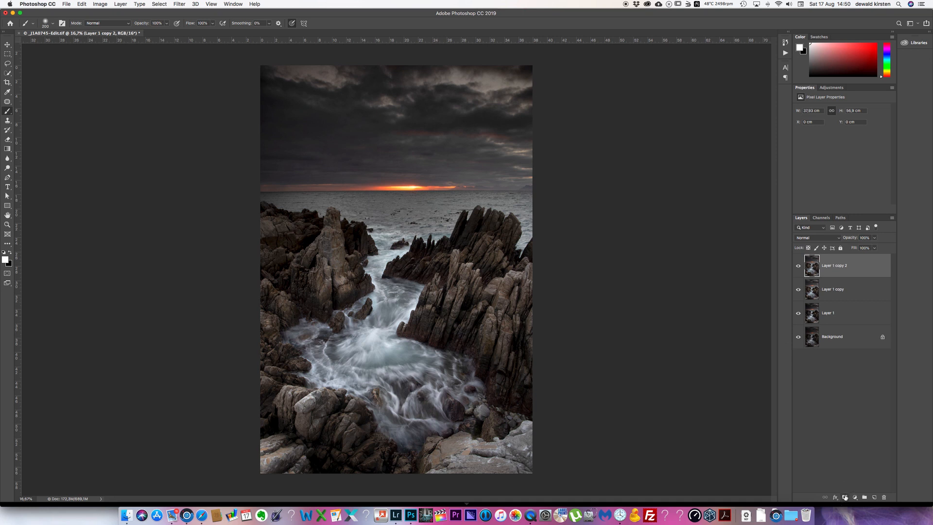
left_click(846, 497)
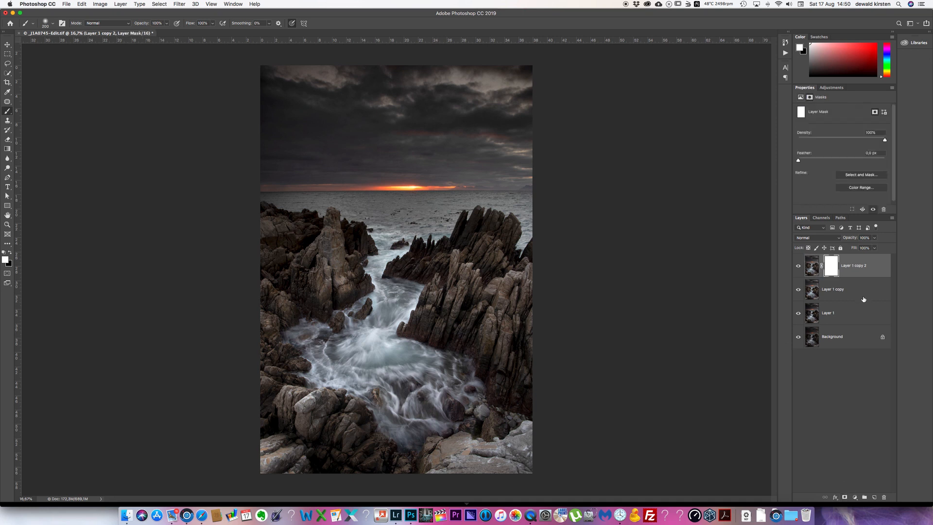
key("super+z")
key("super+z")
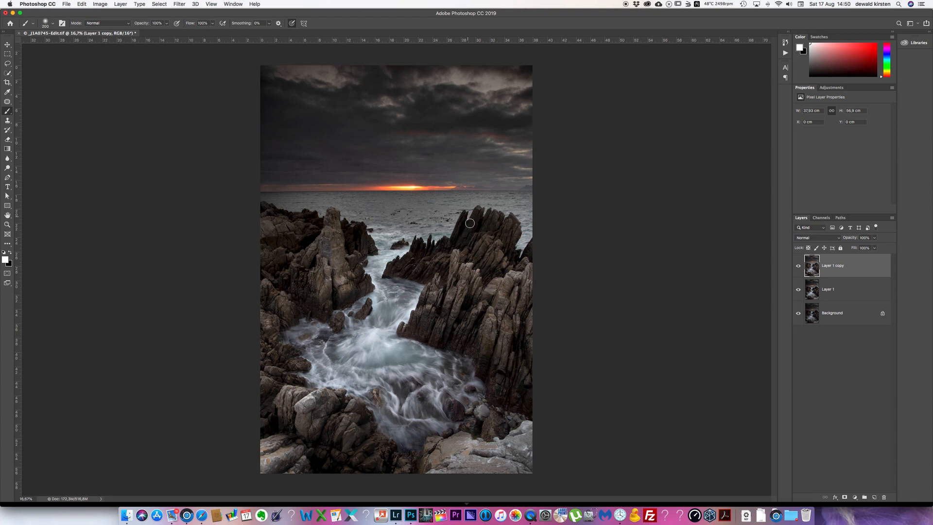
Reduce the opacity of Layer 1 copy to just under 80% and compare the image with the layer hidden and shown
left_click(874, 248)
left_click_drag(875, 247, 867, 248)
left_click(798, 266)
left_click(798, 266)
Apply Dfine 2 noise reduction from Nik Collection to Layer 1 copy using the Automatic method, checking the left rocks in the loupe
left_click(179, 4)
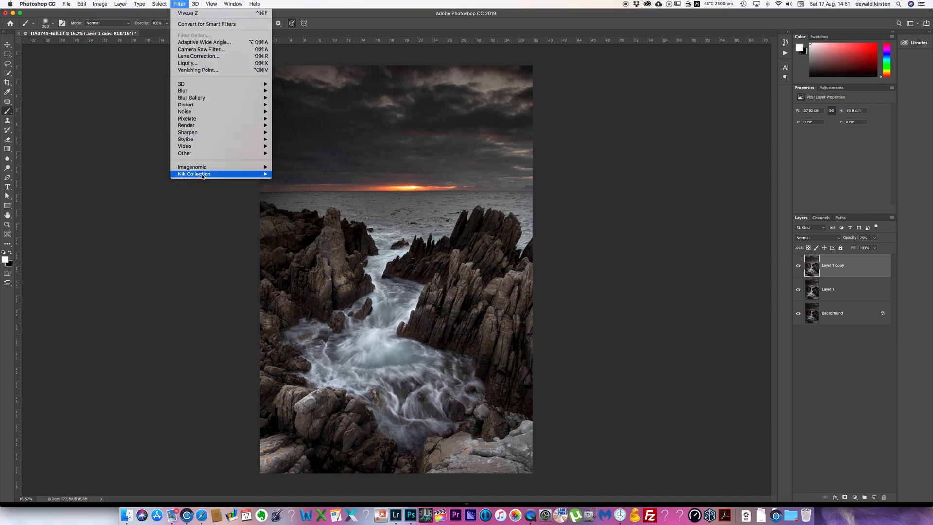
mouse_move(243, 174)
left_click(294, 188)
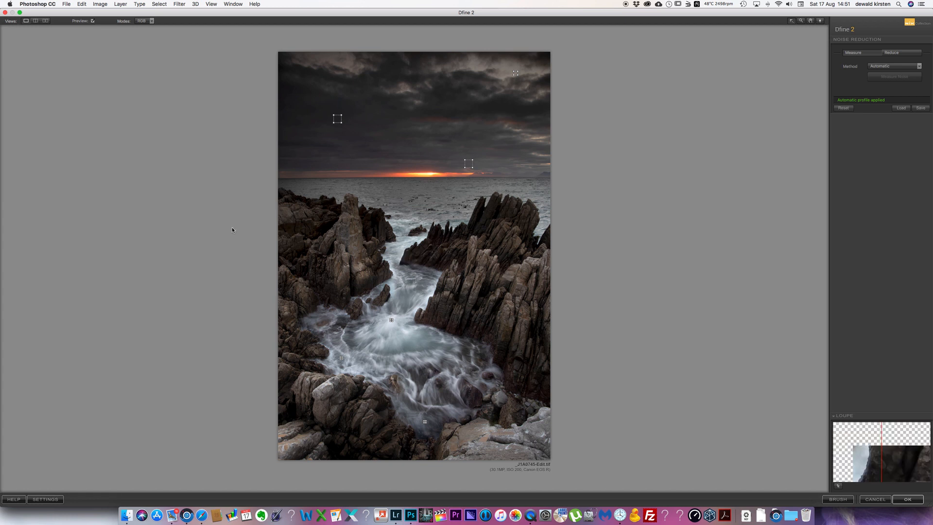
left_click(305, 226)
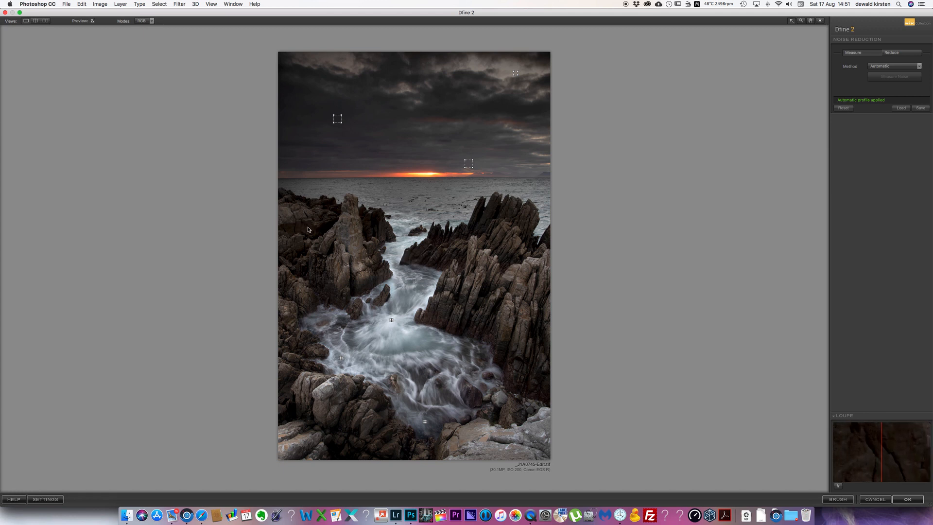
left_click(908, 499)
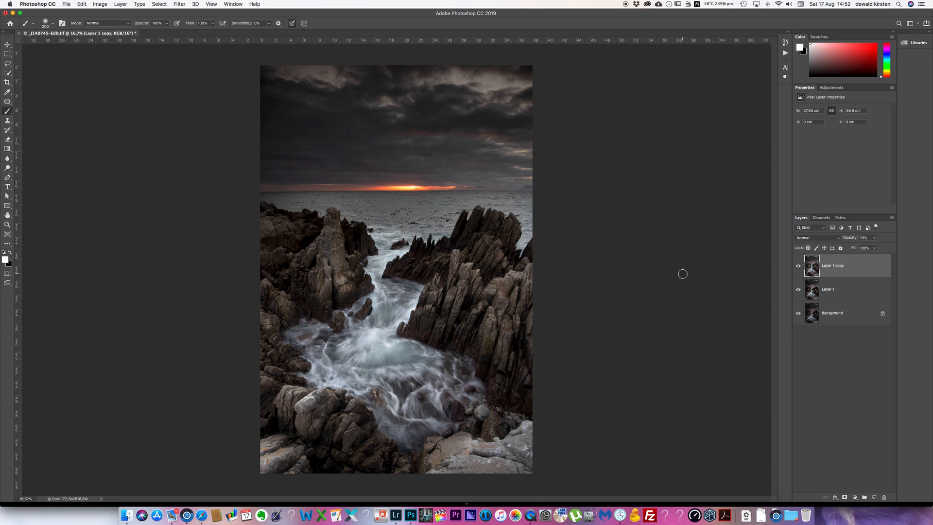
Switch to Lightroom Classic and create a virtual copy of _J1A0745-Edit.tif
left_click(392, 511)
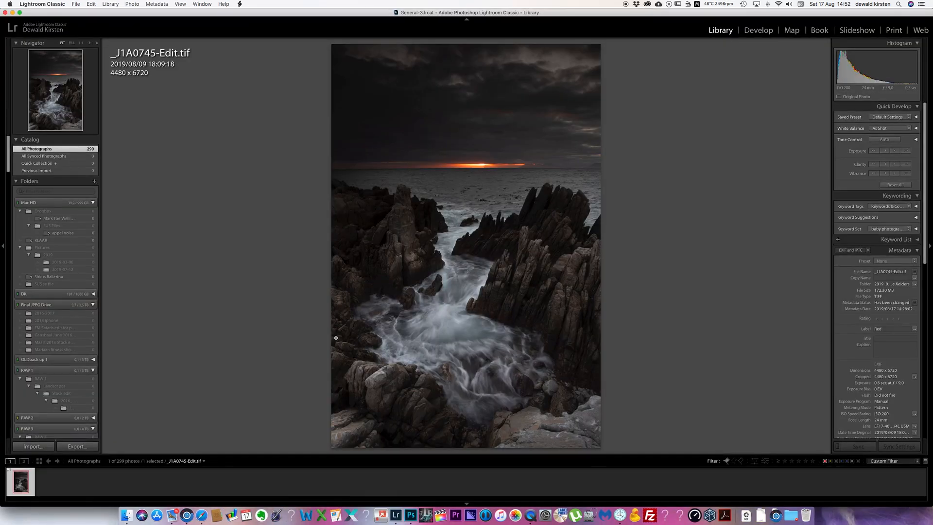
right_click(31, 489)
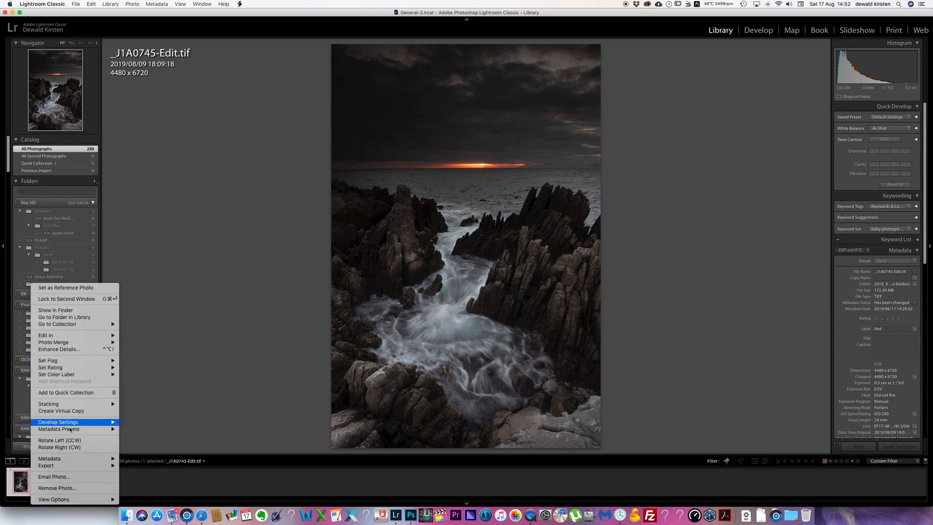
left_click(68, 411)
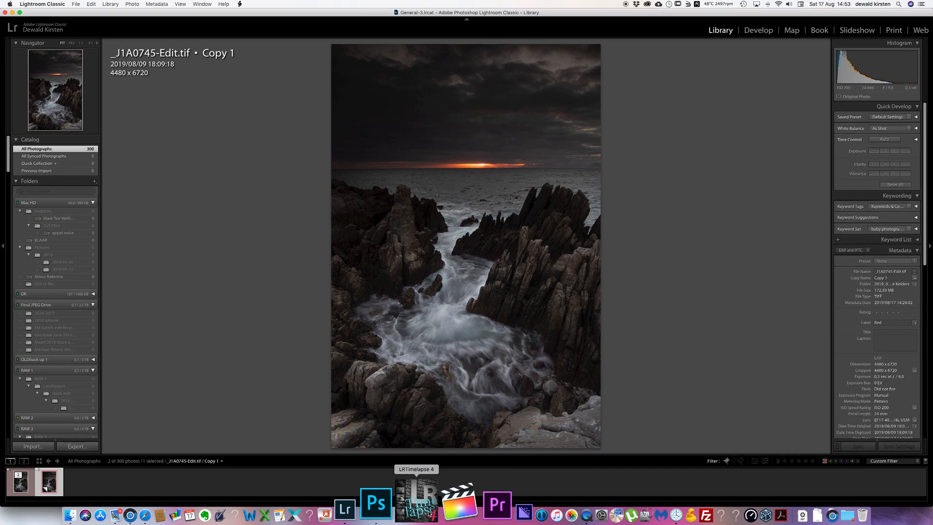
Switch back to Photoshop and save the layered TIFF with no image compression and RLE layer compression
left_click(409, 514)
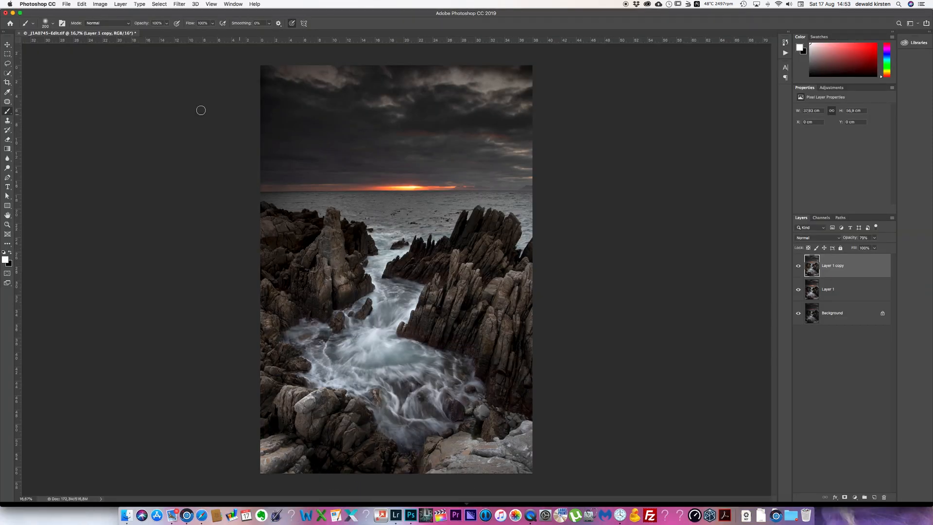
key("super+s")
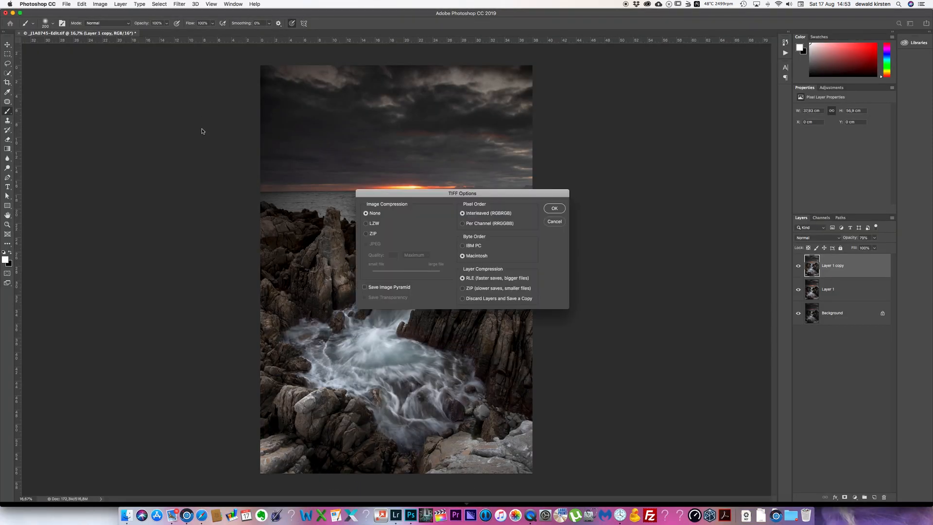
left_click(552, 208)
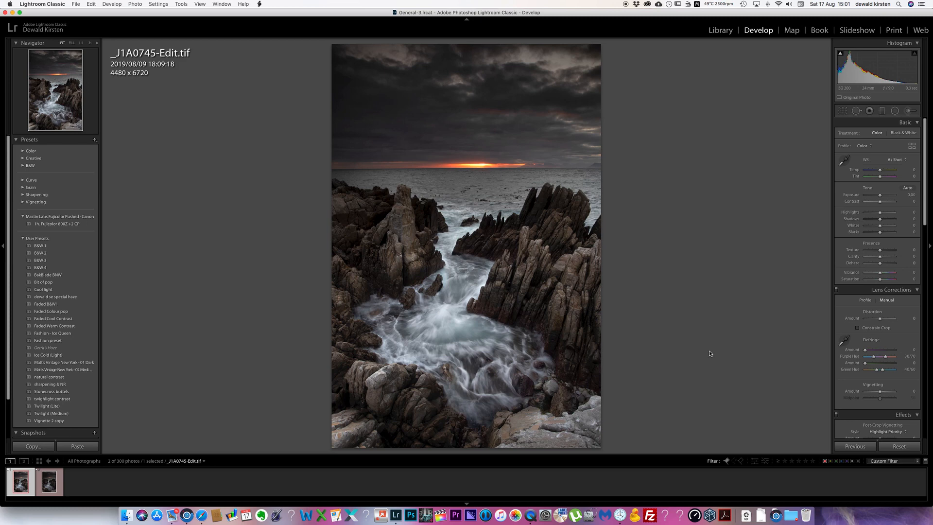
In Lightroom, set _J1A0745-Edit2.tif to Exposure +0.30, Highlights -6, Shadows +57, Texture +15, Clarity +14 and Vibrance +31, comparing it with the Photoshop edit
key("Right")
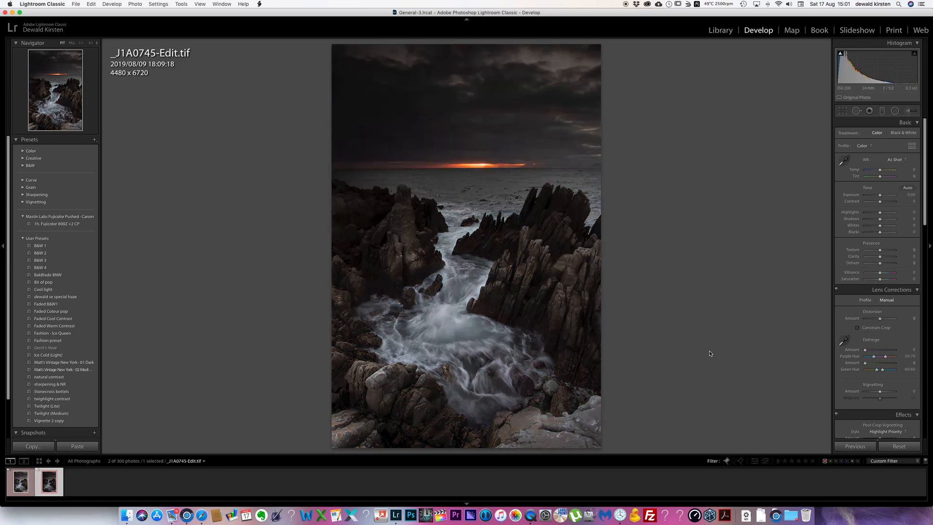
key("Left")
key("Right")
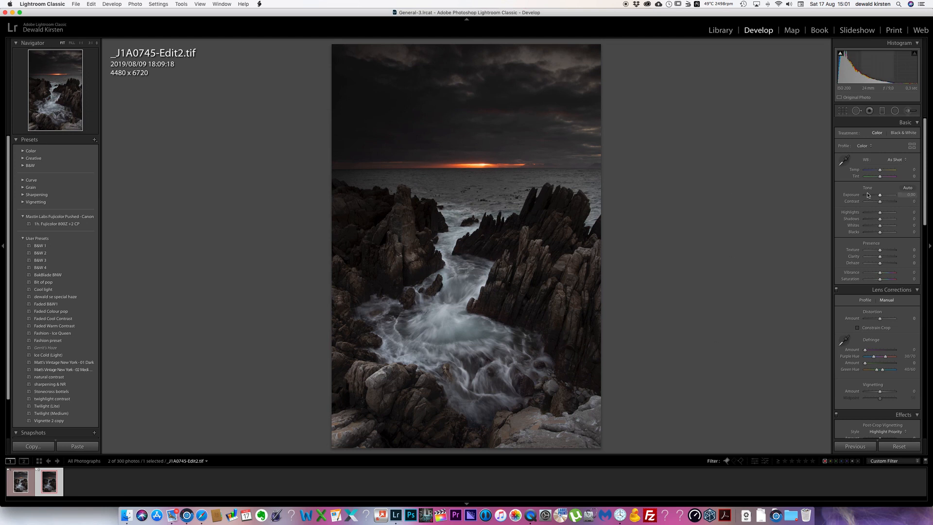
left_click_drag(879, 196, 882, 197)
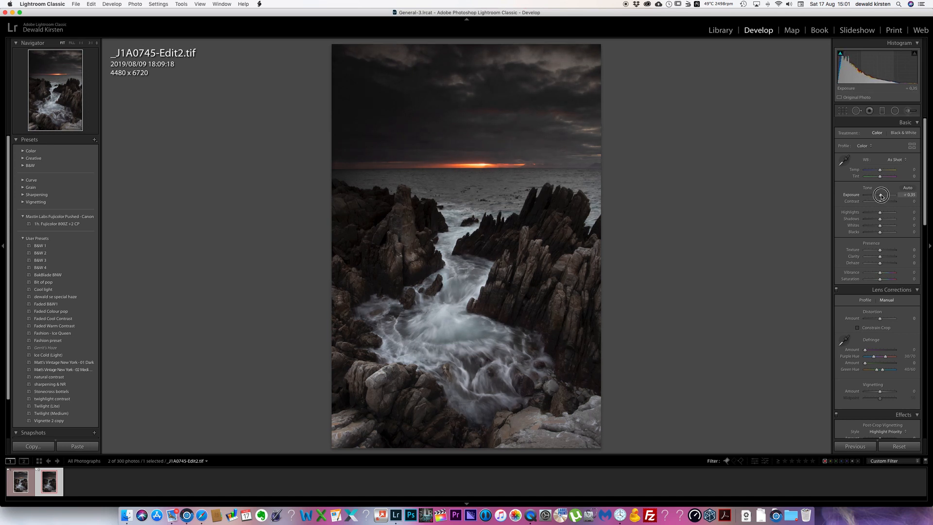
left_click_drag(881, 196, 881, 196)
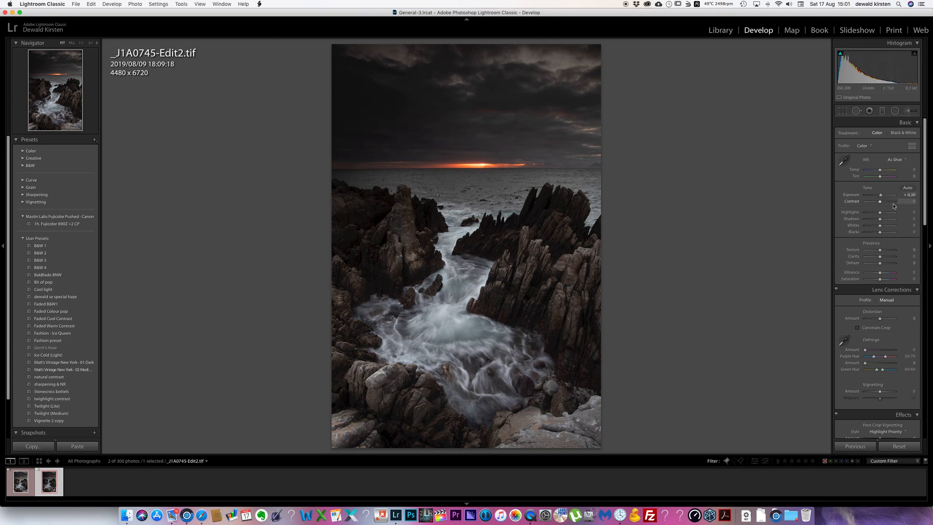
mouse_move(880, 219)
left_mouse_down()
mouse_move(889, 221)
mouse_move(878, 214)
left_mouse_up()
left_click_drag(880, 251, 886, 276)
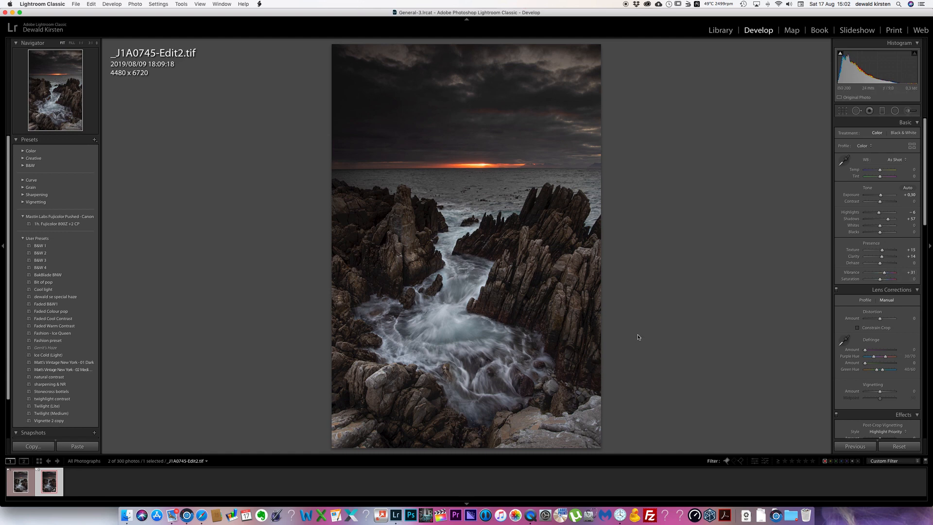
key("Left")
key("Right")
key("Left")
key("Right")
Brush an adjustment mask over the dark rocks and restrict it with a Luminance range mask of 0/25 and smoothness 18
left_click(909, 111)
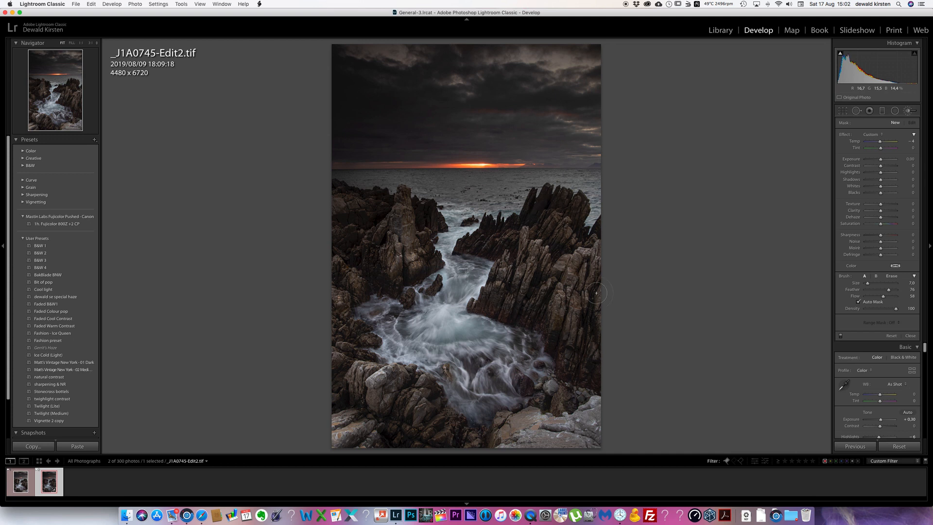
left_click(413, 238)
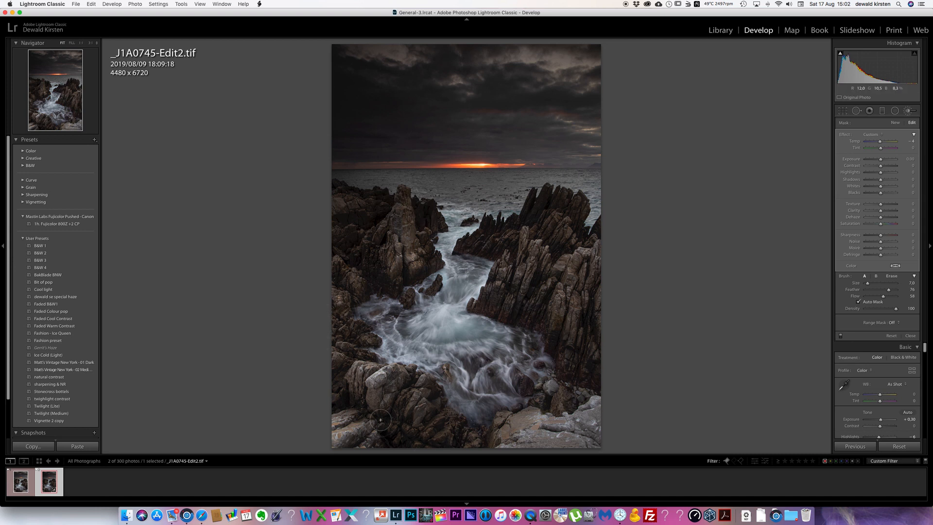
left_click(899, 322)
left_click(902, 330)
left_click(859, 335)
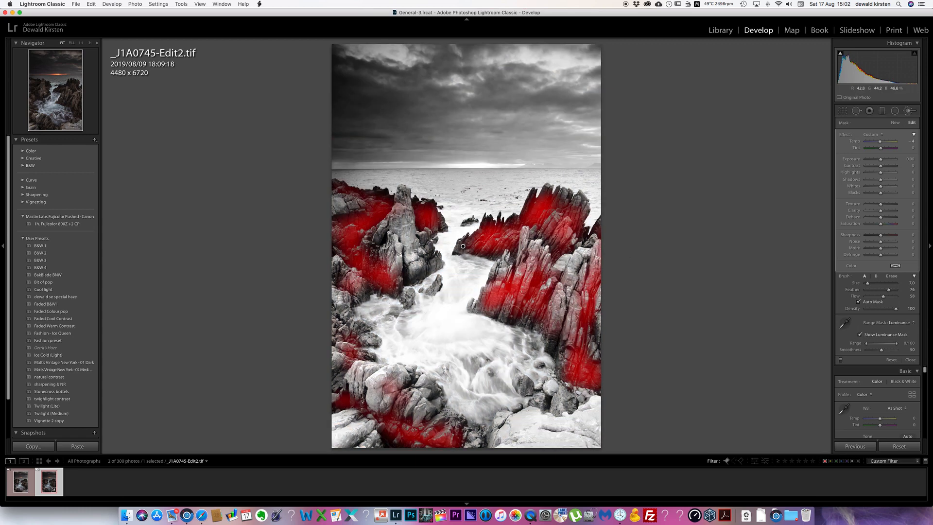
left_click_drag(894, 345, 874, 345)
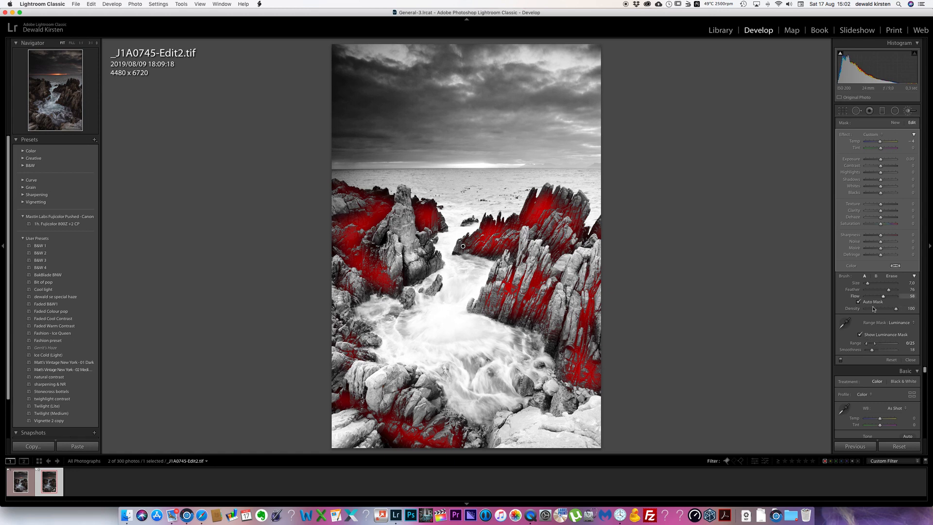
left_click(867, 332)
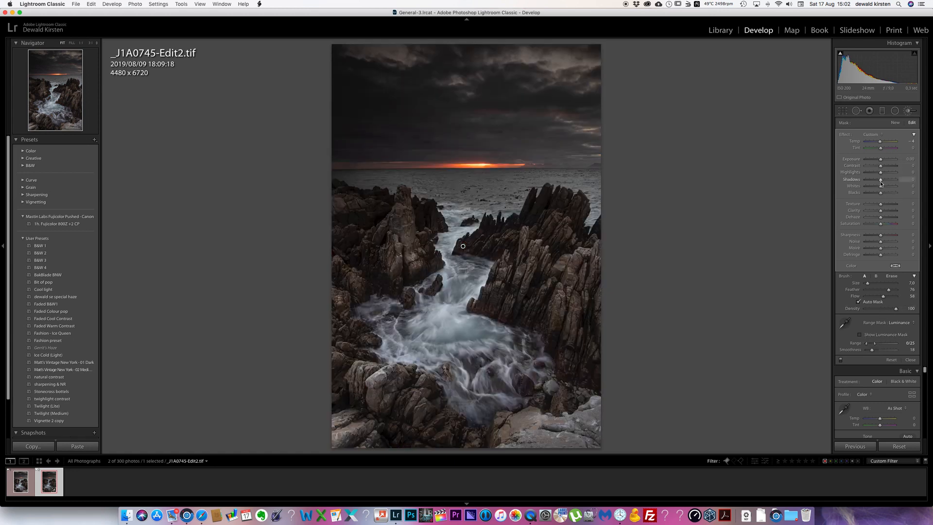
Set the rock mask's Shadows to 42 and Exposure to 0.71, and raise its Contrast slightly
left_click_drag(882, 182, 857, 185)
mouse_move(860, 185)
left_mouse_down()
mouse_move(888, 186)
mouse_move(883, 161)
left_mouse_up()
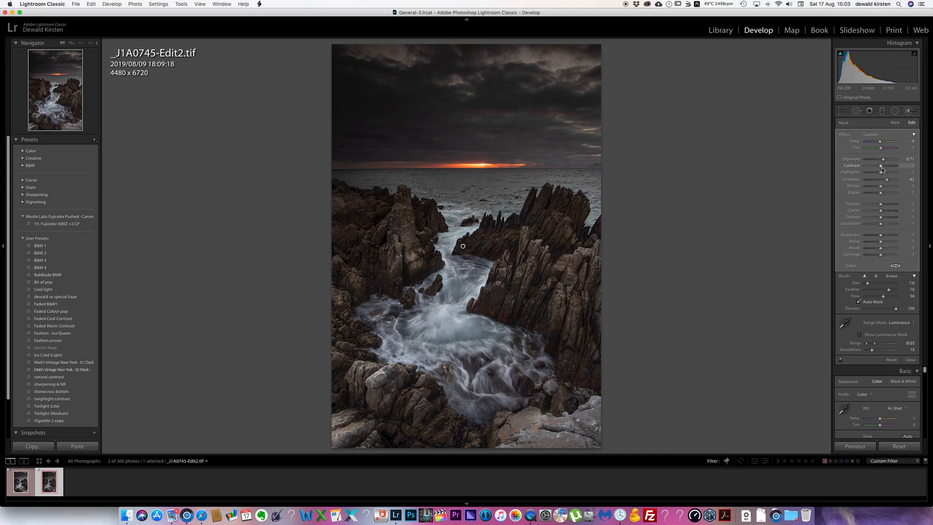
left_click_drag(882, 167, 884, 168)
left_click_drag(884, 214, 885, 213)
Brush a new adjustment mask over the white water and restrict it with a Luminance range mask of 70/100 and smoothness 0
left_click(895, 124)
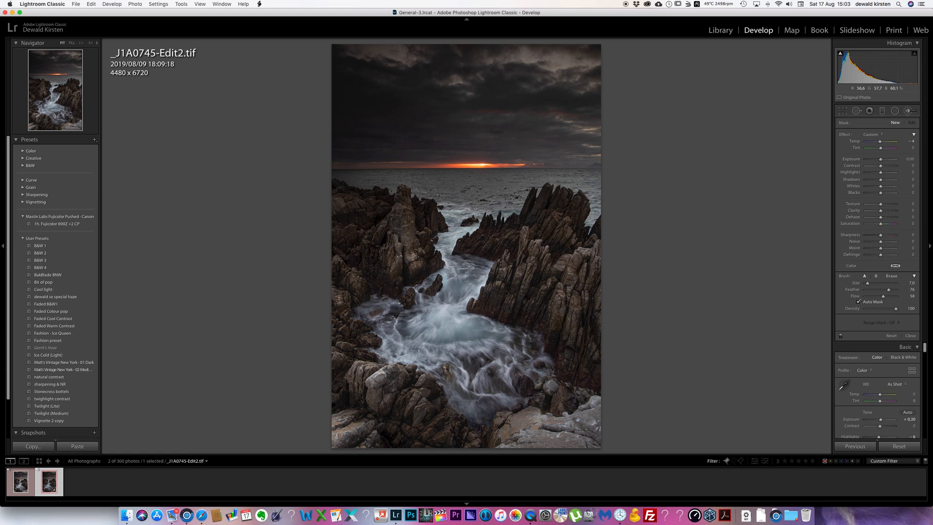
left_click(897, 323)
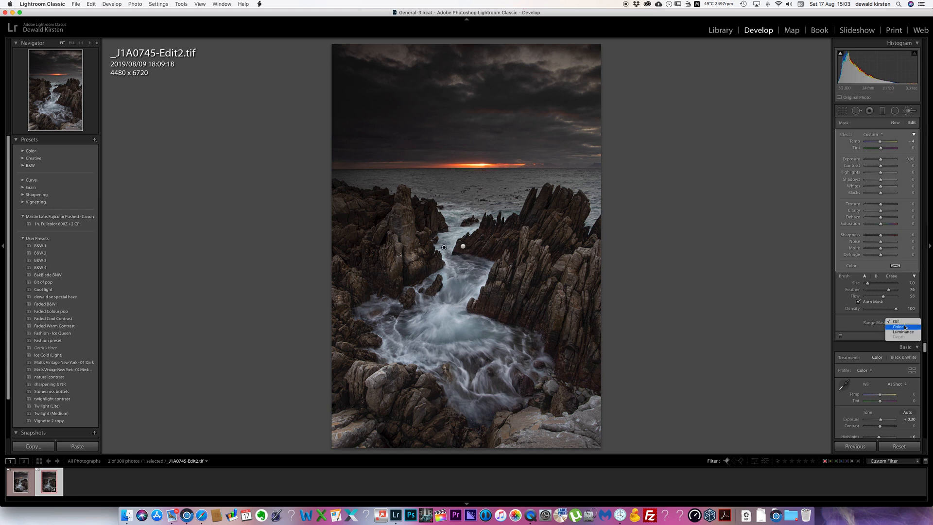
left_click(902, 332)
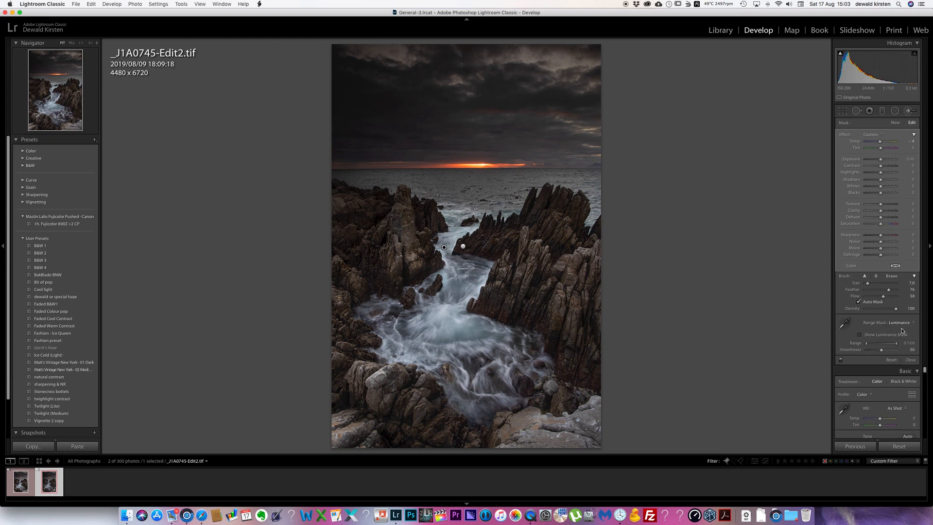
left_click(859, 335)
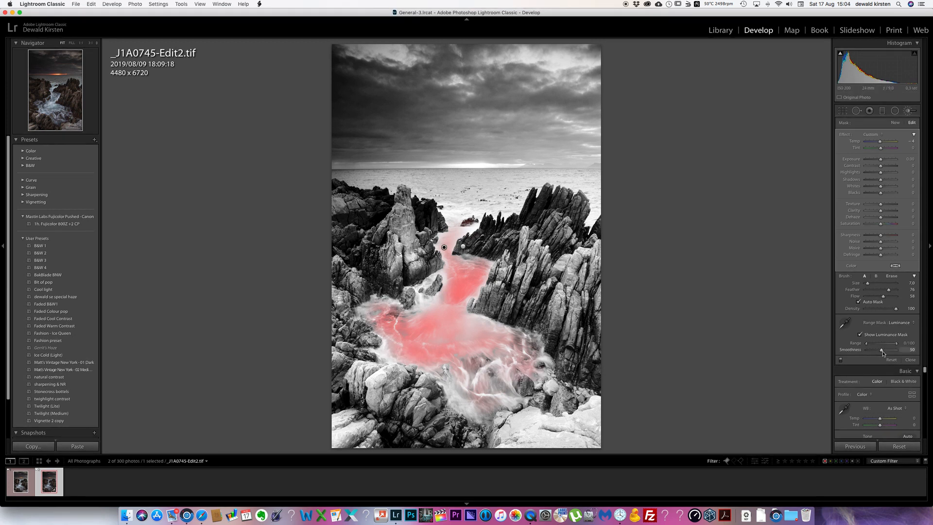
left_click_drag(883, 353, 864, 351)
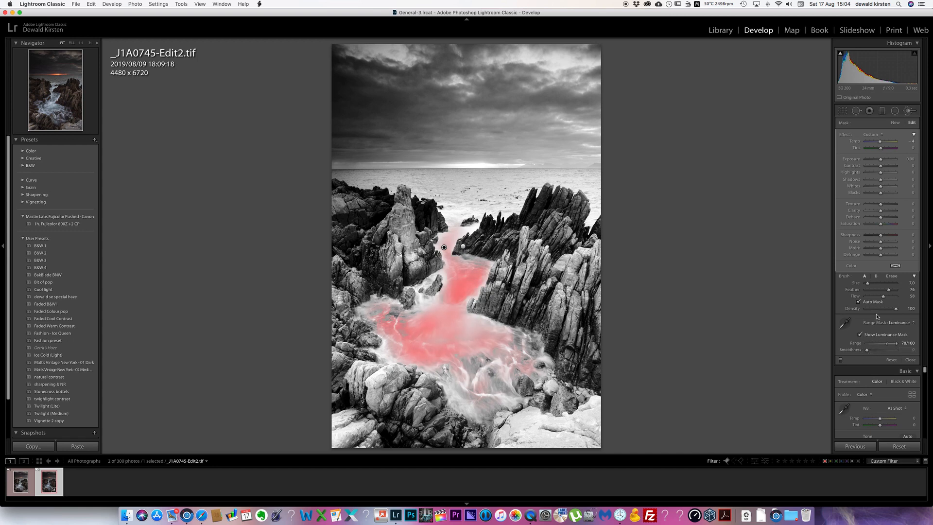
left_click(860, 335)
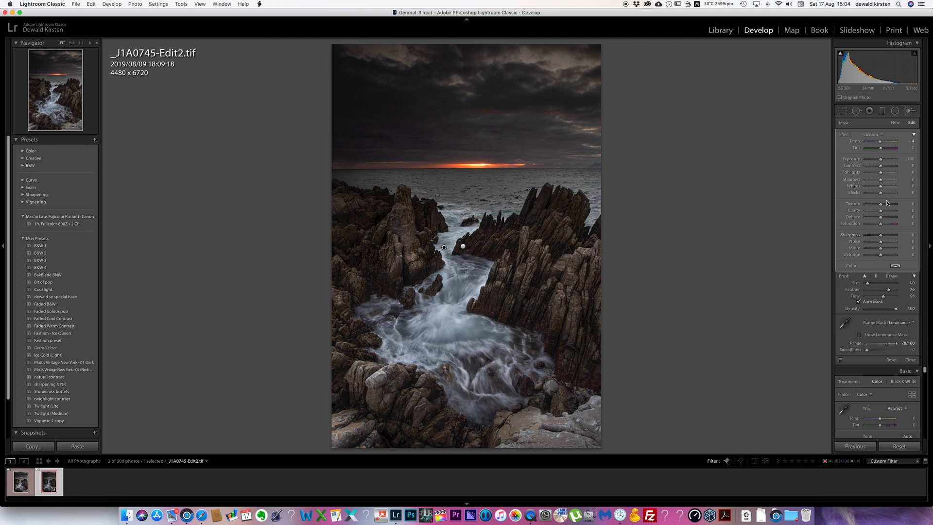
Set the water mask's Texture to 45, Clarity to 28, Dehaze to 31 and Exposure to about 0.6, and finish the mask
mouse_move(881, 210)
left_mouse_down()
mouse_move(890, 219)
mouse_move(889, 206)
left_mouse_up()
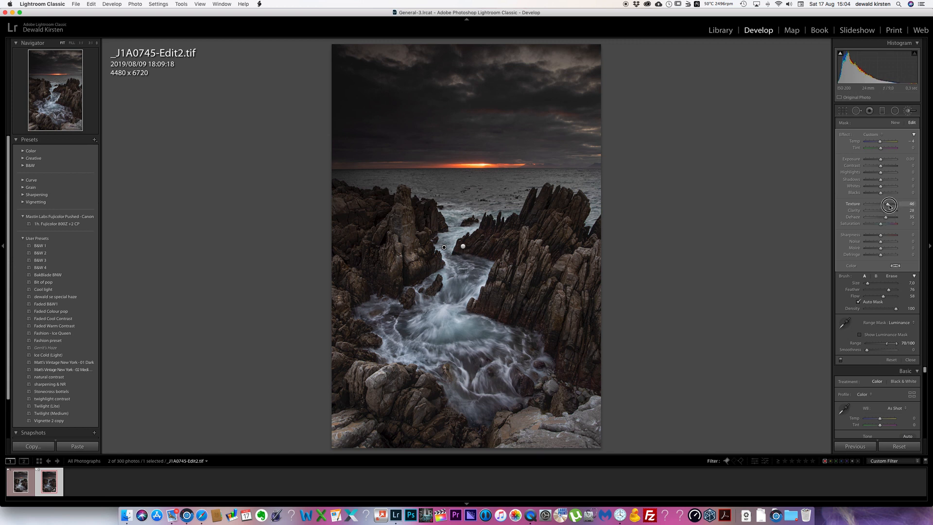
left_click_drag(889, 206, 889, 206)
left_click_drag(880, 159, 884, 162)
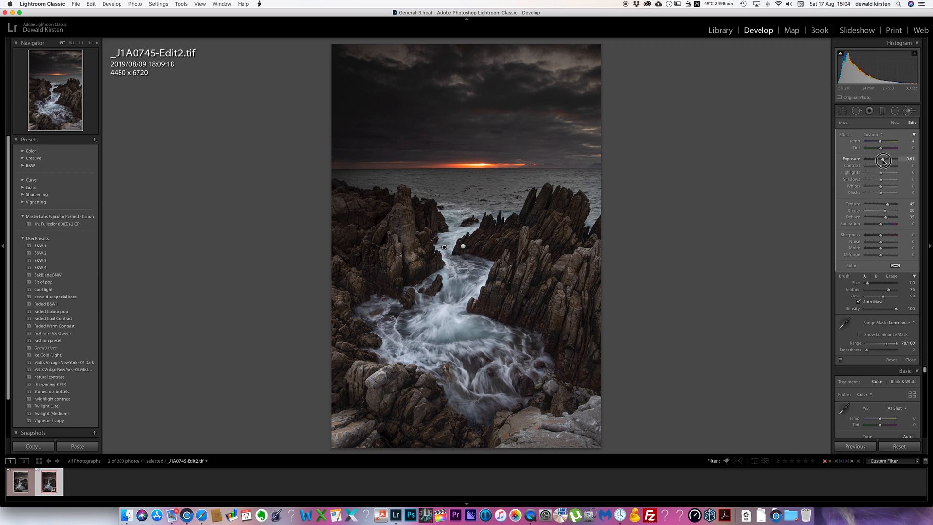
left_click_drag(883, 162, 883, 161)
key("Return")
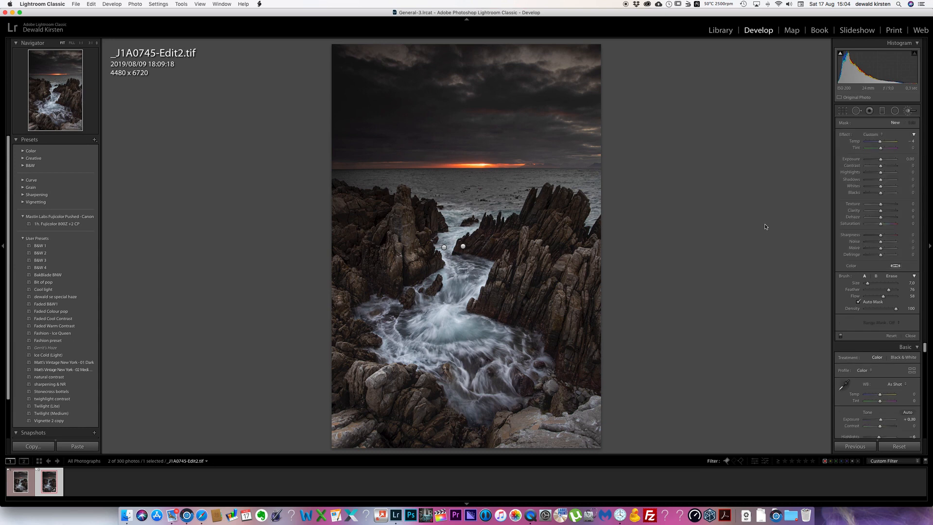
Leave the Adjustment Brush and compare the edited _J1A0745-Edit2.tif with its Before view several times
key("k")
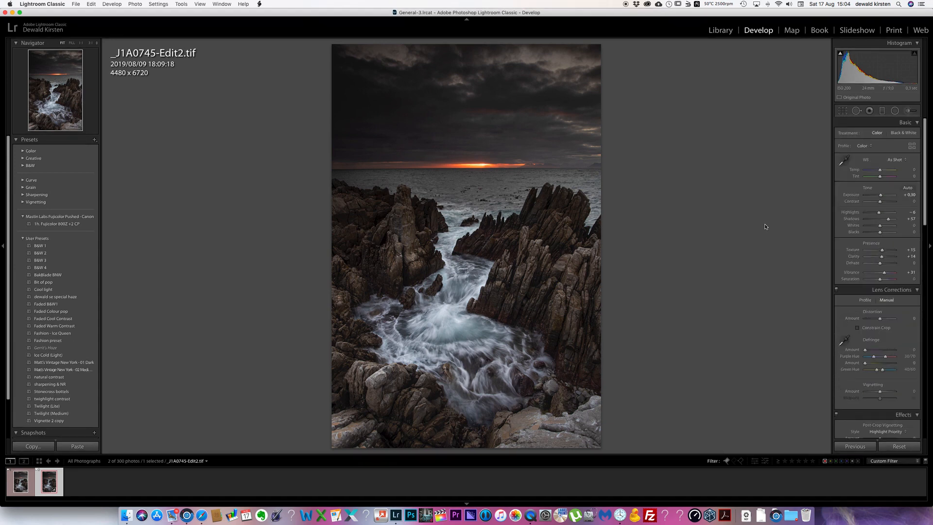
key("backslash")
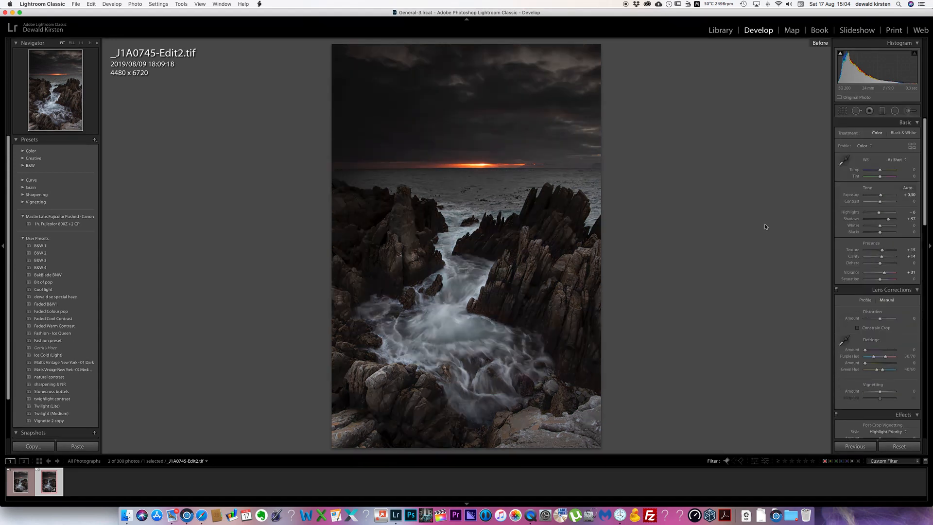
key("backslash")
key("backslash")
key("backslash")
key("backslash")
key("backslash")
key("backslash")
key("backslash")
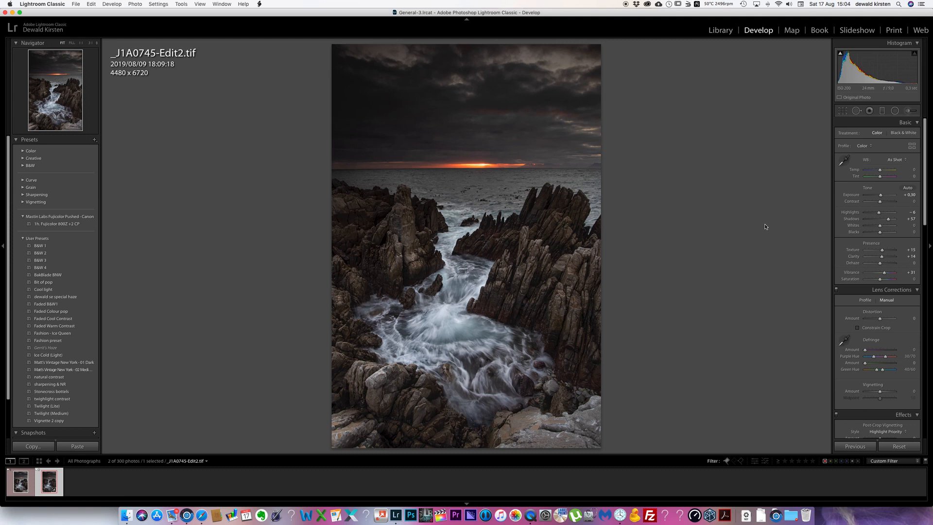
Set the photo's overall Shadows to +16 and Highlights to +17
left_click_drag(888, 220, 883, 215)
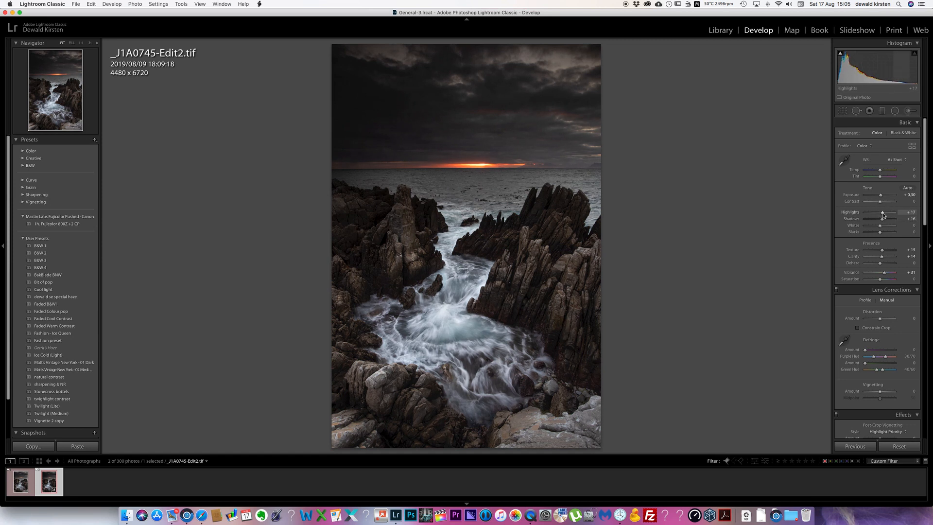
Compare the Lightroom edit _J1A0745-Edit2.tif with _J1A0745-Edit.tif by switching between them, finishing on _J1A0745-Edit2.tif
key("Left")
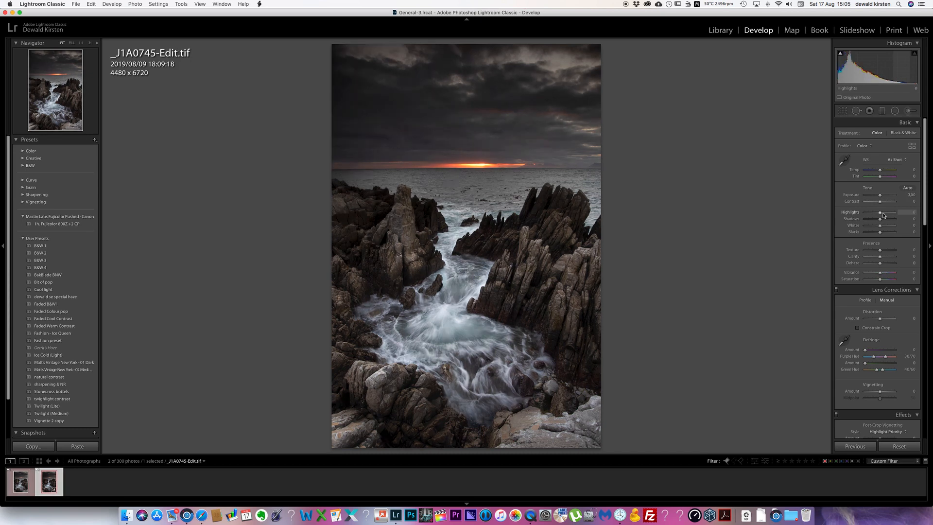
key("Right")
key("Left")
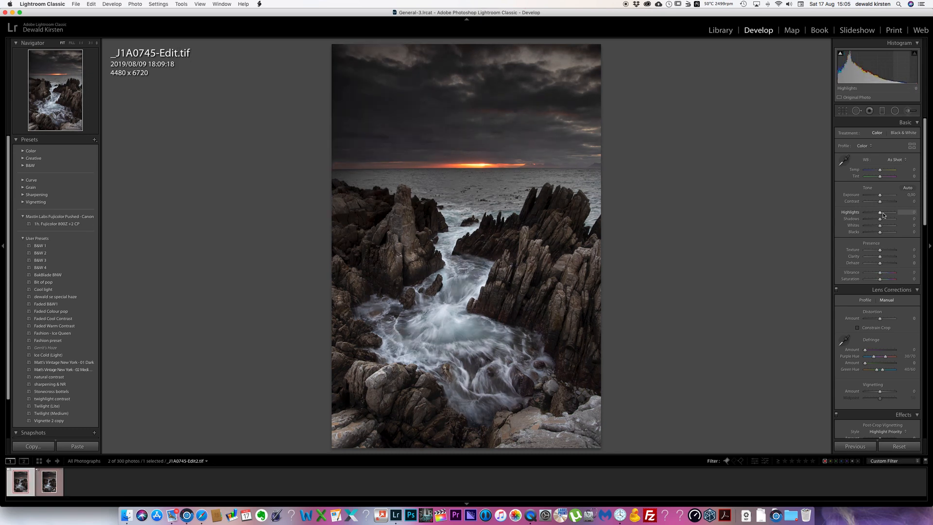
key("Right")
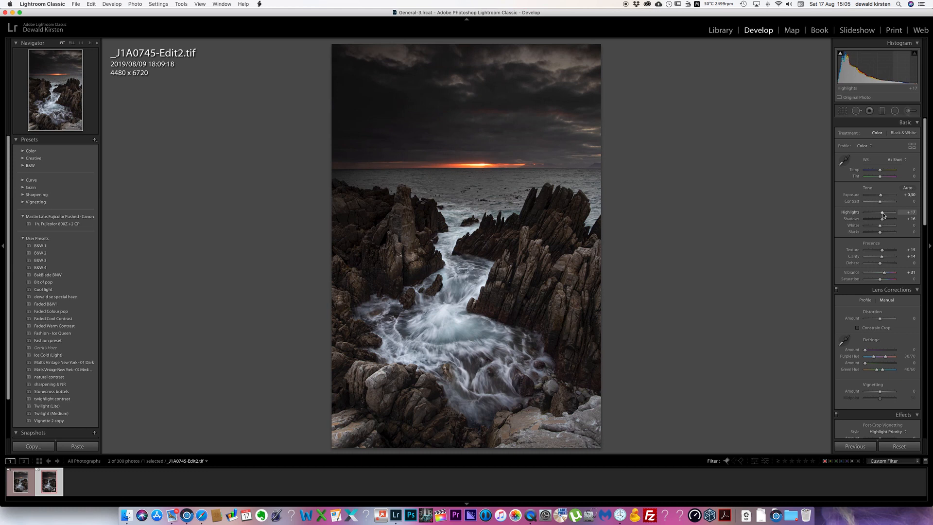
key("Left")
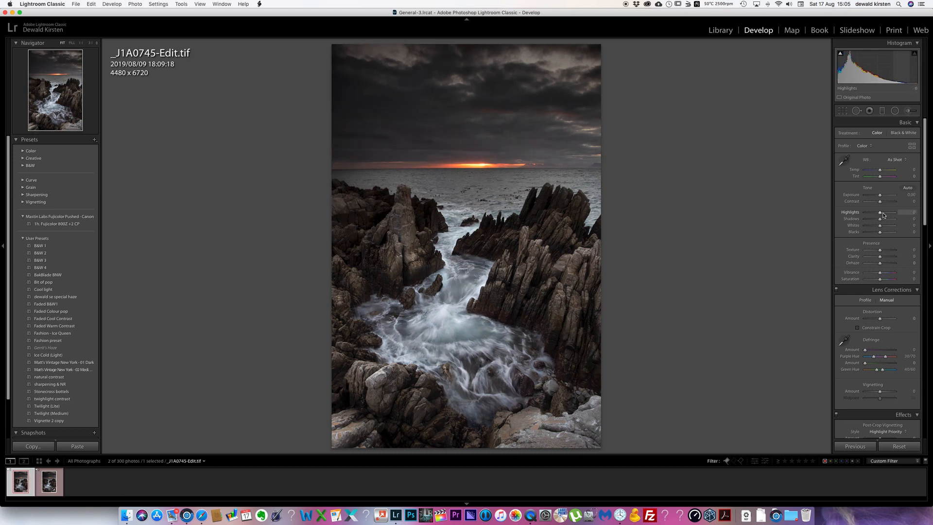
key("Right")
key("Left")
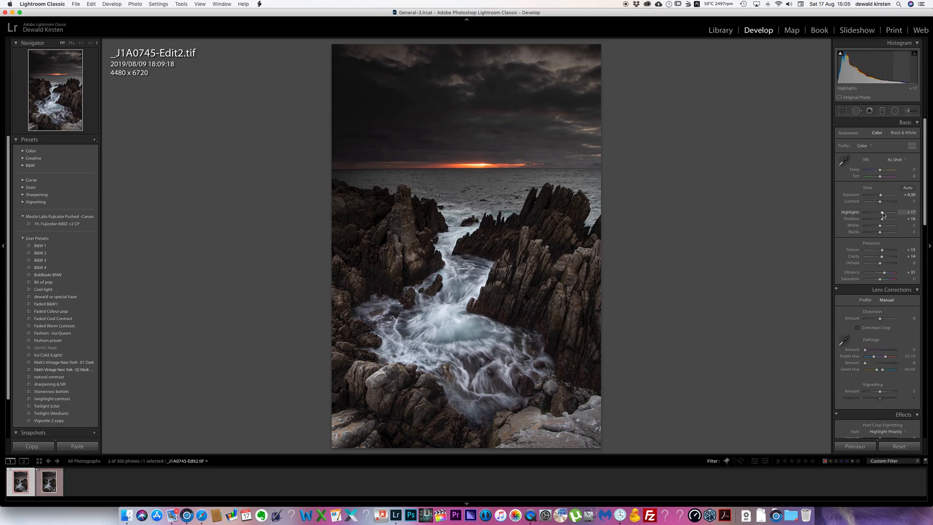
key("Right")
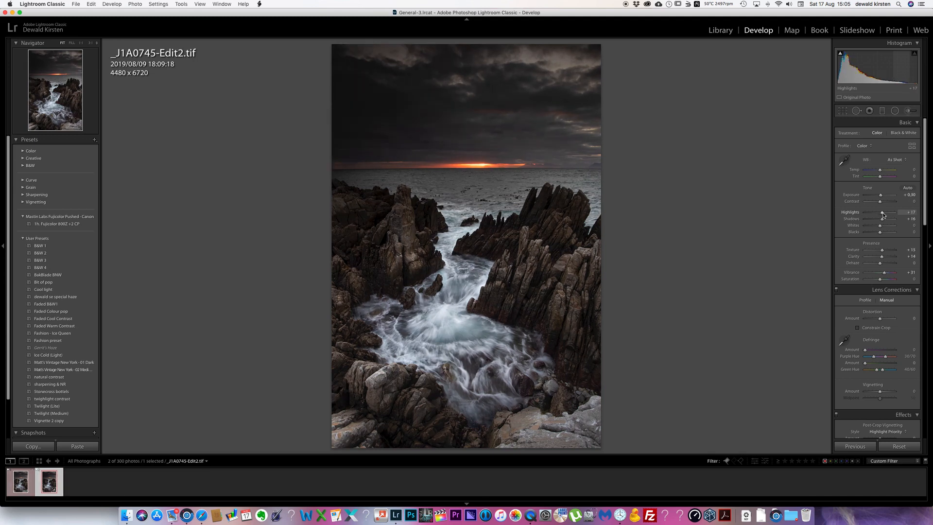
key("Left")
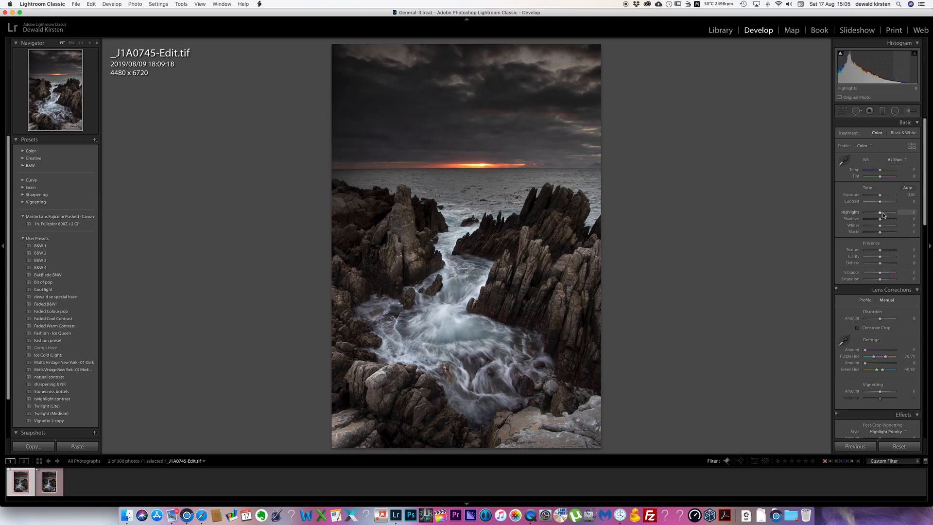
key("Right")
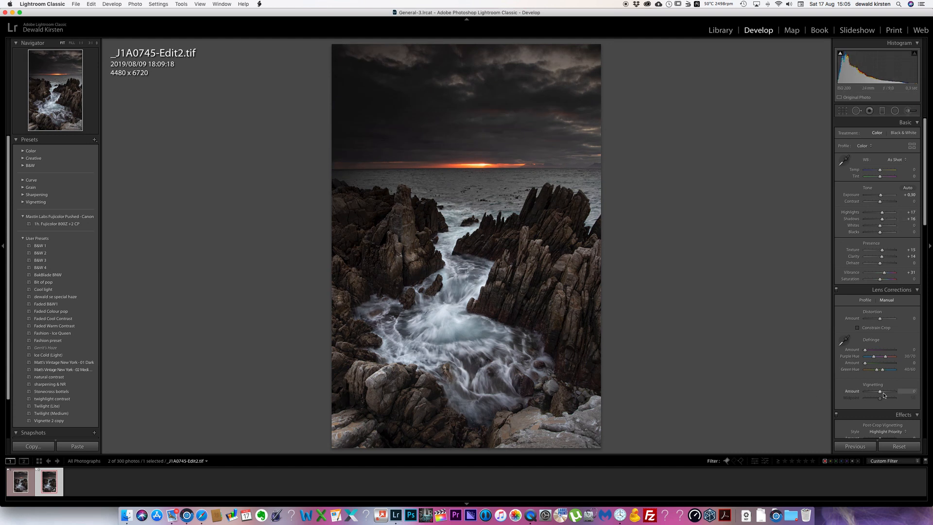
Set the Lens Corrections vignetting Amount to +12
mouse_move(879, 392)
left_mouse_down()
mouse_move(871, 392)
mouse_move(882, 393)
left_mouse_up()
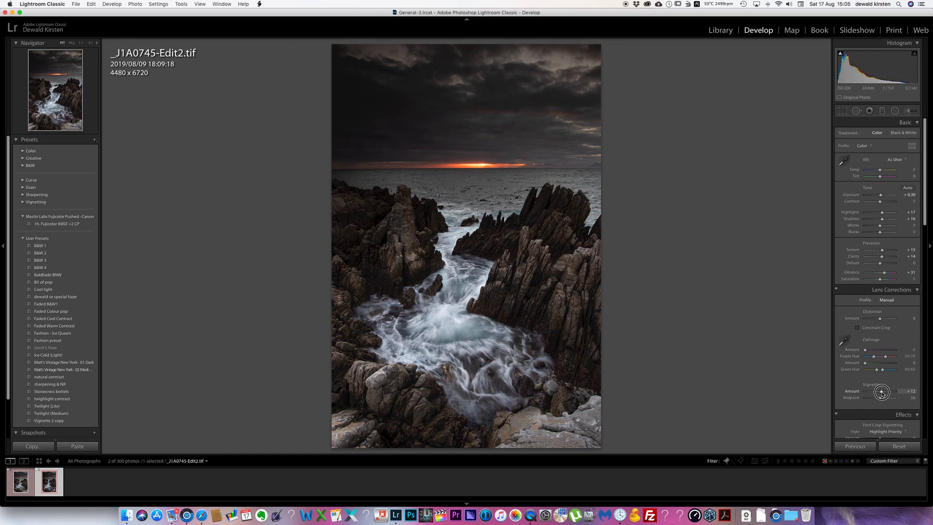
scroll(883, 394, "down", 4)
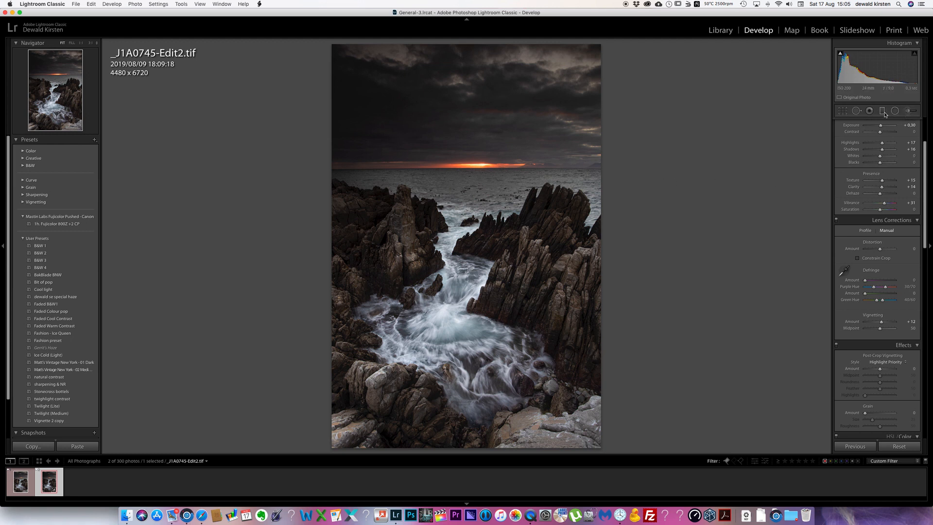
Add a graduated filter over the sky fading across the horizon, with Exposure 0.29, lowered Highlights, Shadows 53 and Texture 30
key("m")
left_click_drag(454, 142, 454, 210)
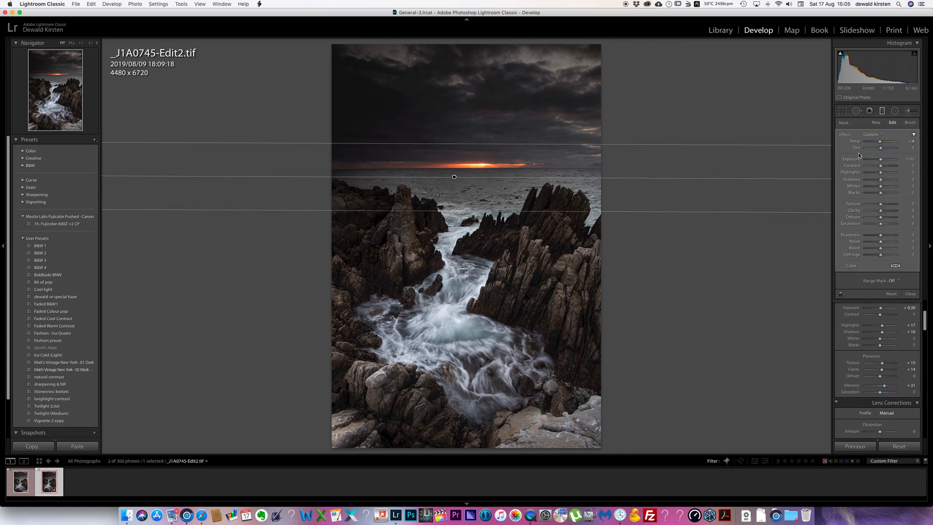
left_click_drag(880, 159, 889, 182)
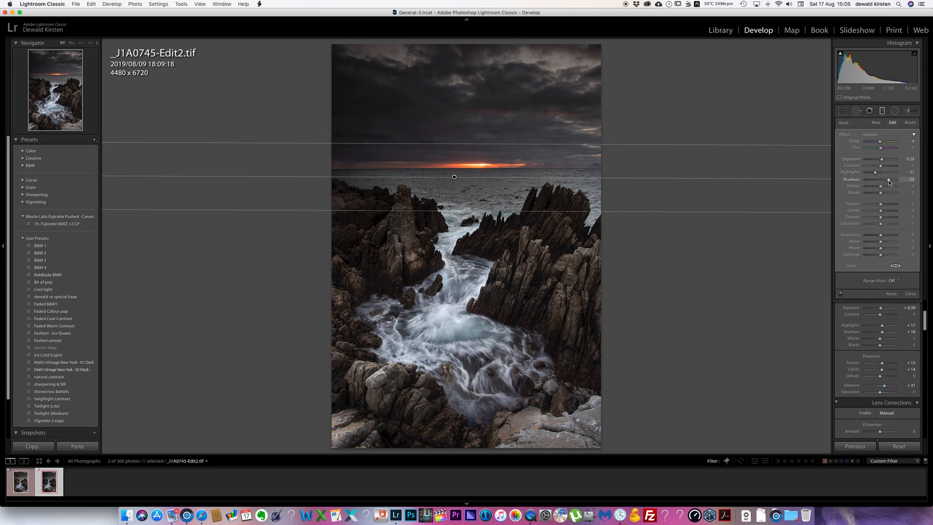
left_click_drag(890, 182, 885, 204)
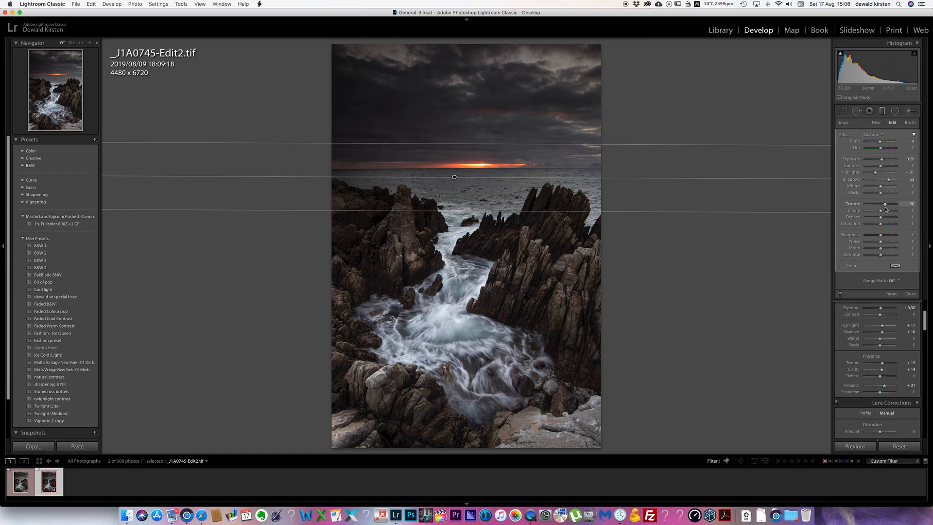
left_click(787, 263)
key("m")
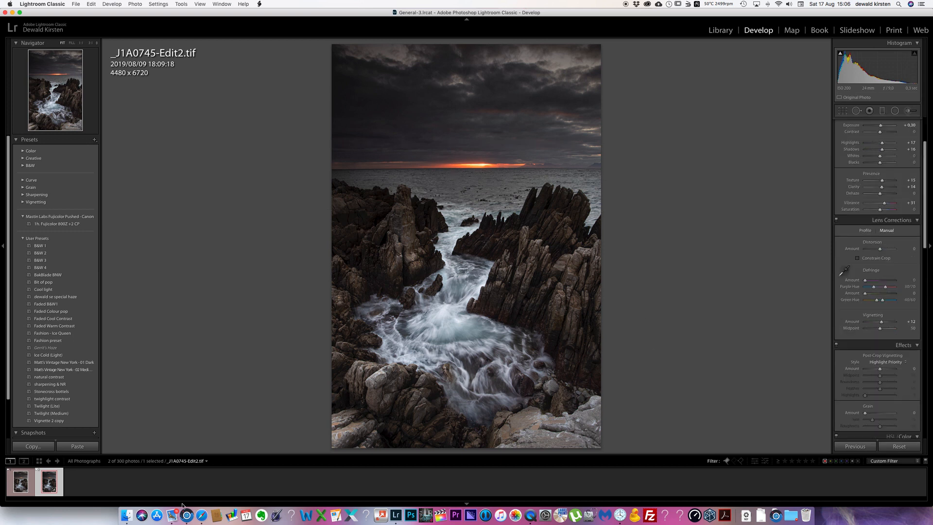
Compare the finished sky and rocks in _J1A0745-Edit2.tif with those in _J1A0745-Edit.tif
left_click(28, 483)
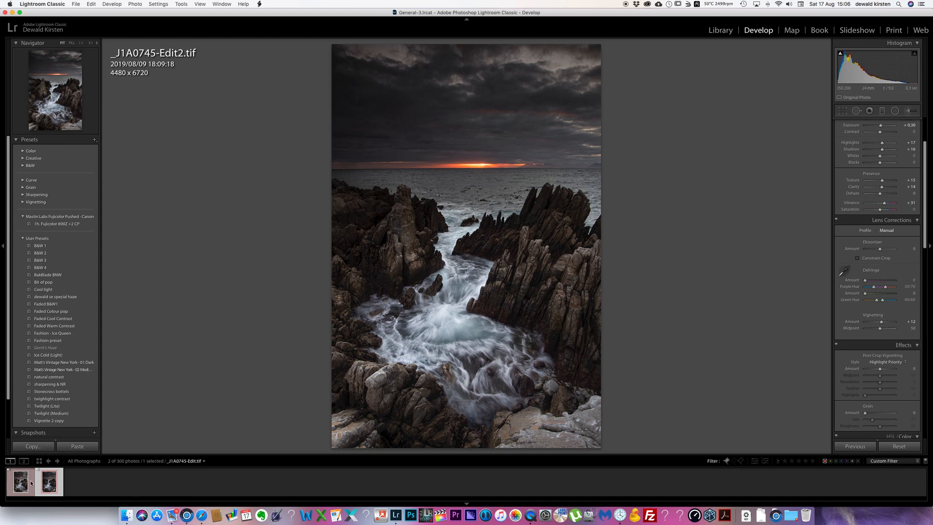
left_click(61, 483)
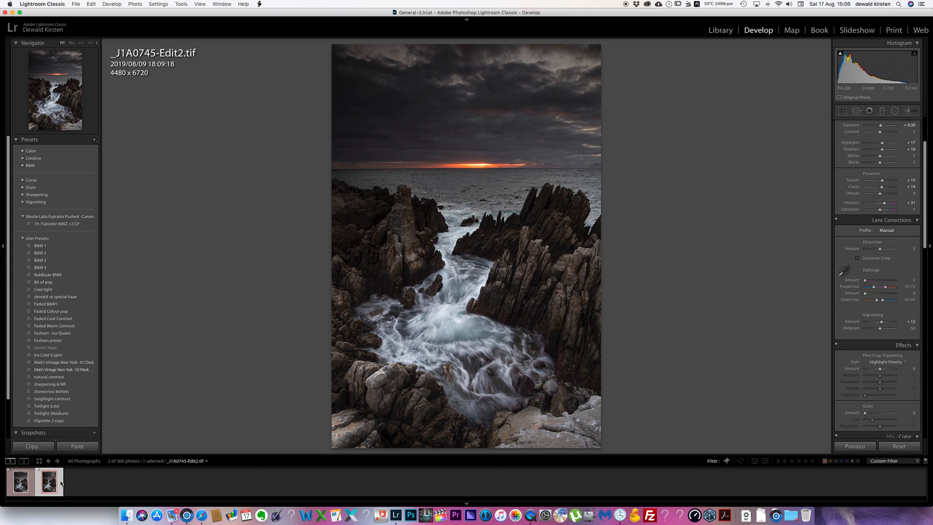
left_click(33, 483)
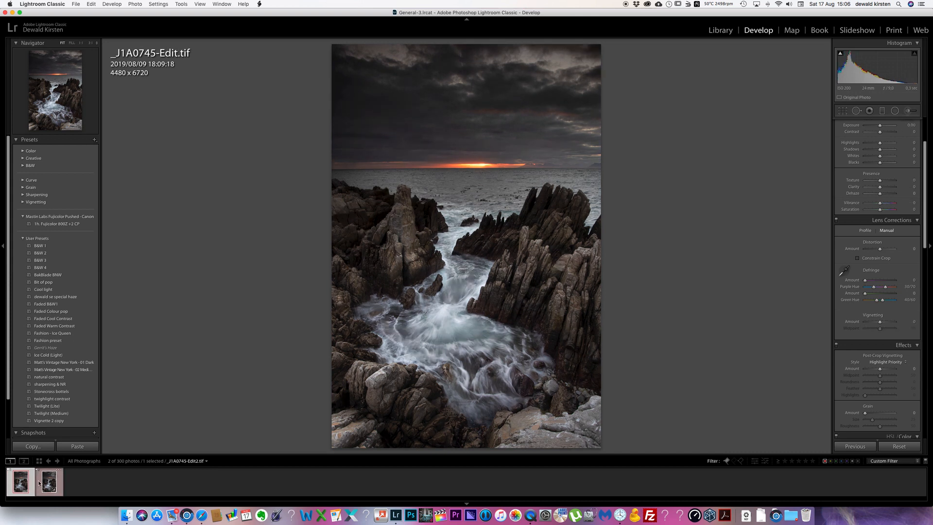
left_click(40, 482)
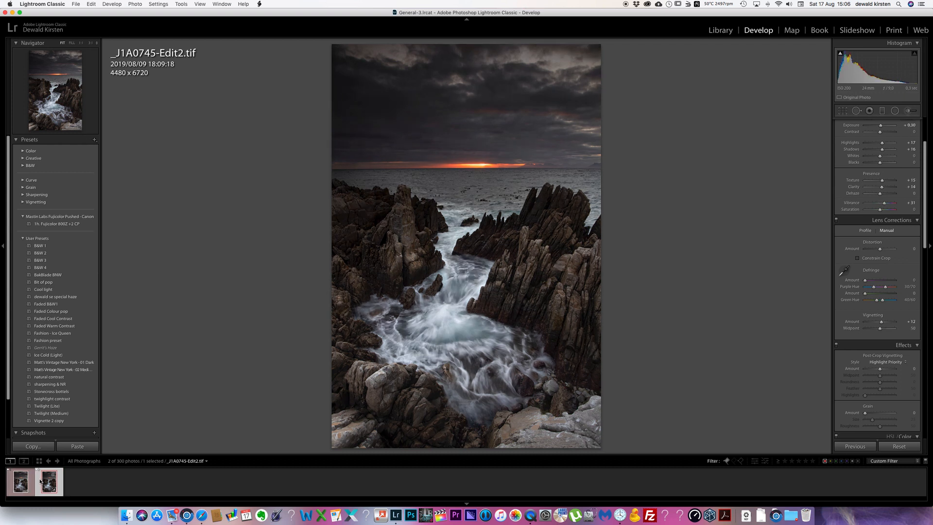
left_click(33, 479)
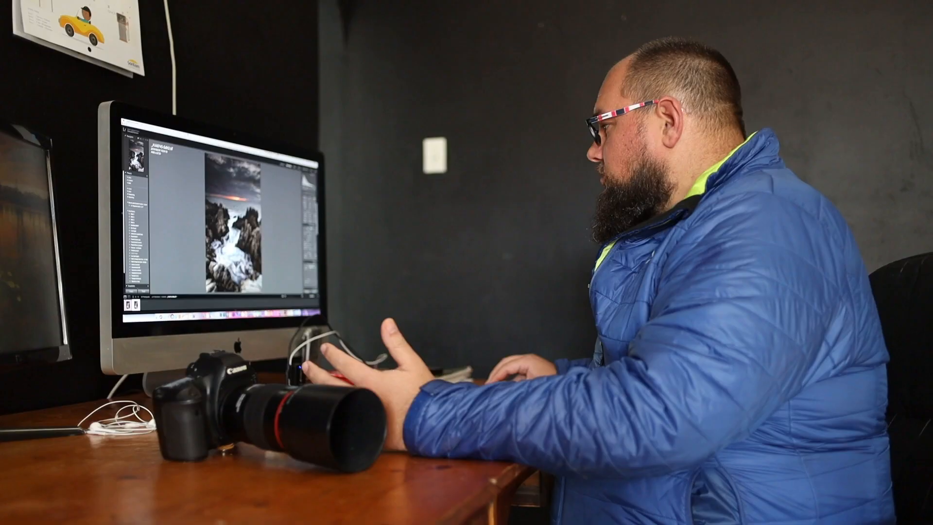